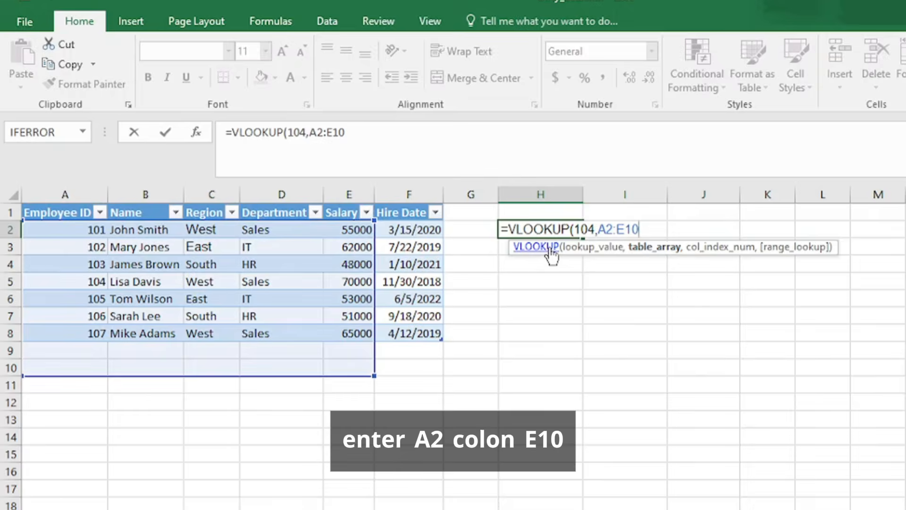
Complete the VLOOKUP formula for 104 in A2:E10 with column index 5 and FALSE for an exact match.
{"action": "type", "text": ","}
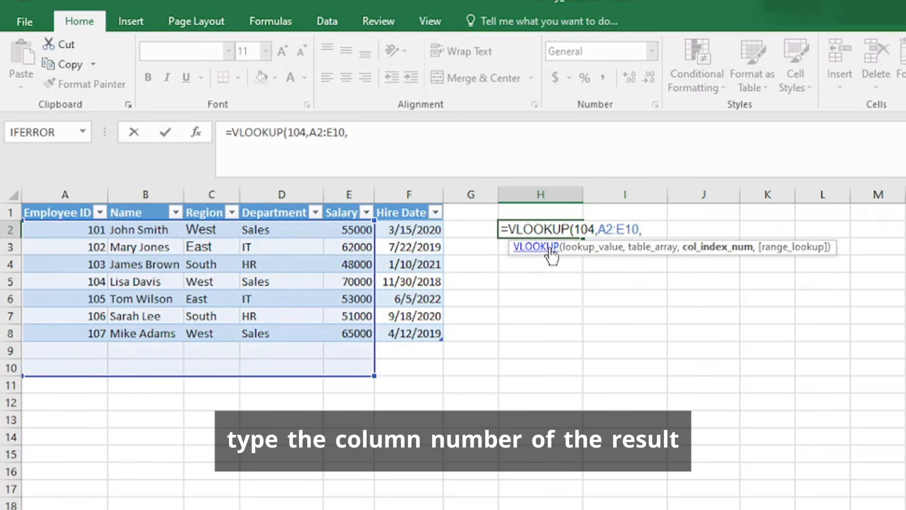
{"action": "type", "text": "5"}
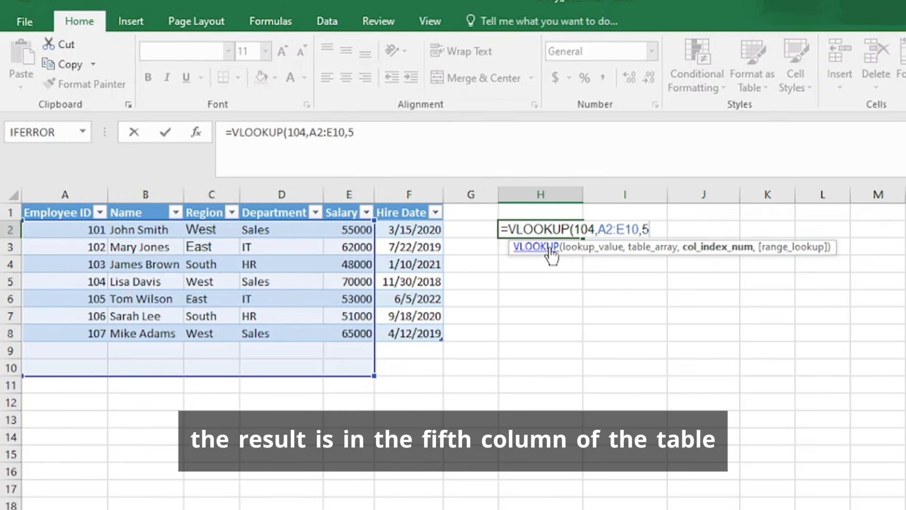
{"action": "type", "text": ","}
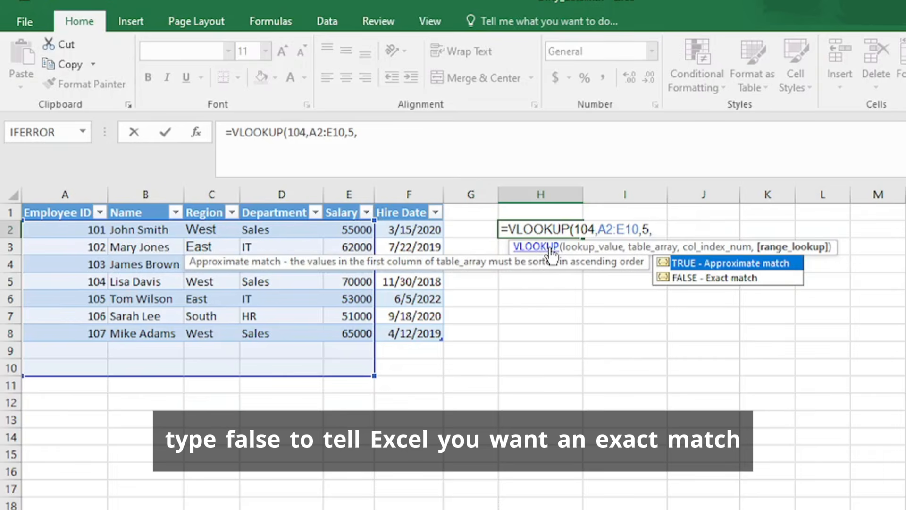
{"action": "type", "text": "FALSE"}
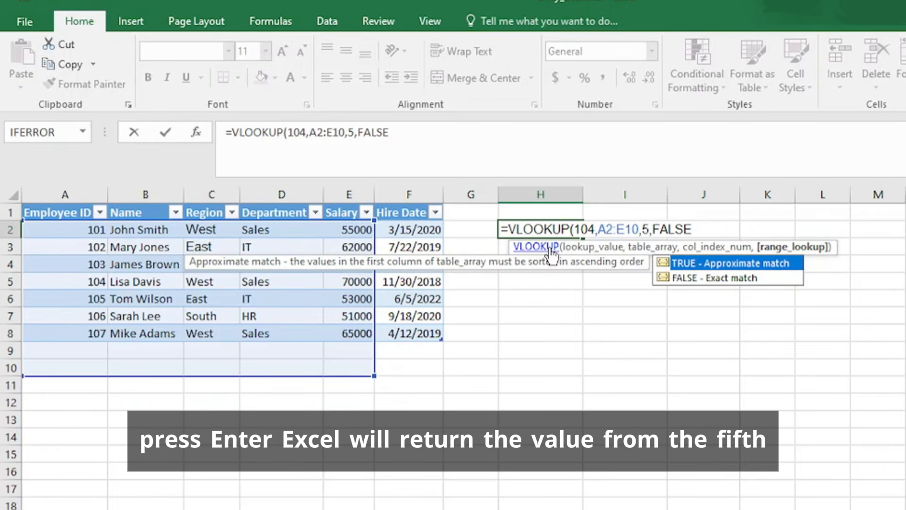
{"action": "type", "text": ")"}
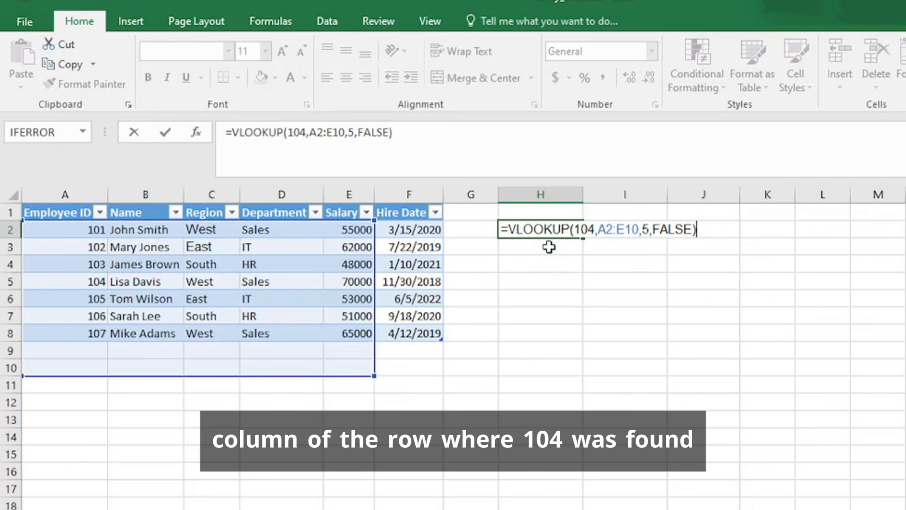
{"action": "key", "text": "Return"}
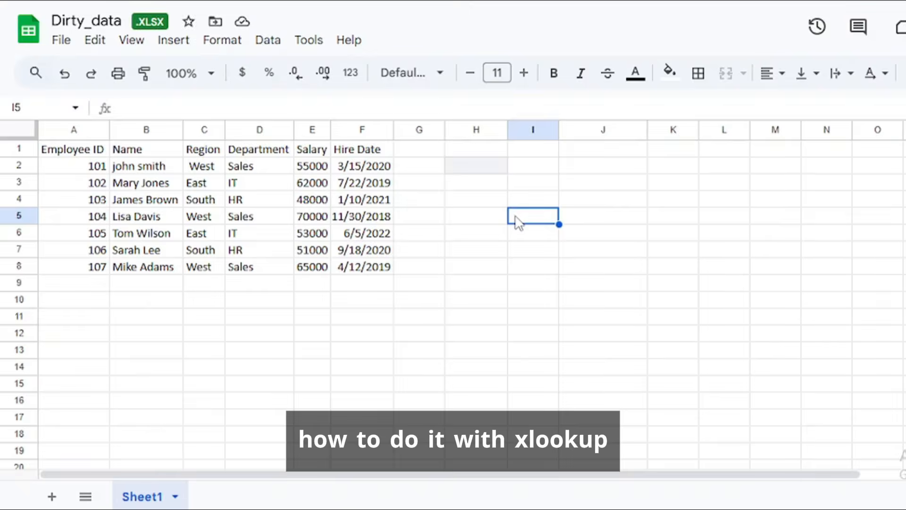
In the Google Sheets Dirty_data file, enter an XLOOKUP formula in H2 that finds salary 55000 in E2:E8 and returns the name from B2:B8.
{"action": "left_click", "coordinate": [471, 168]}
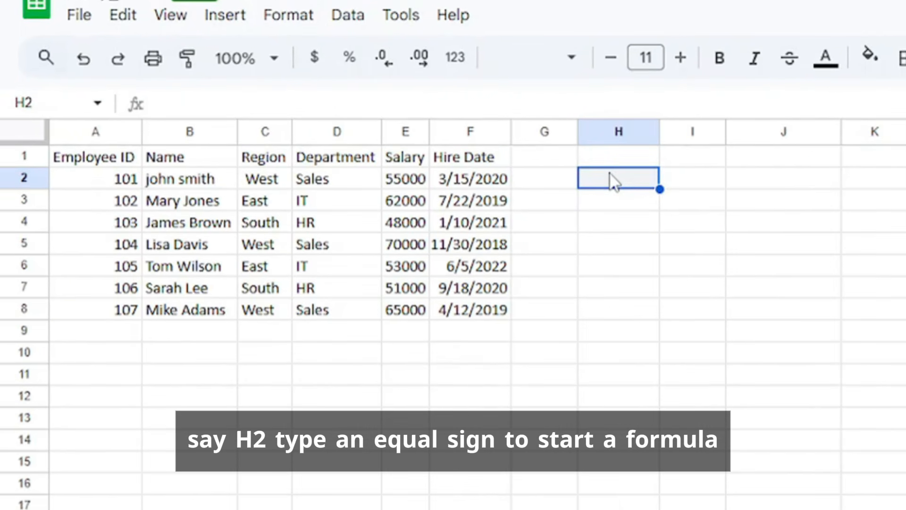
{"action": "type", "text": "=xlo"}
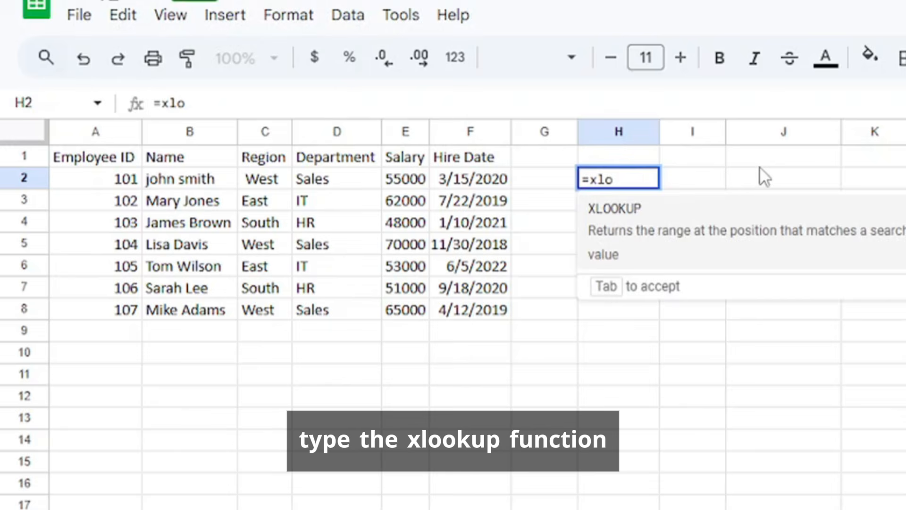
{"action": "left_click", "coordinate": [723, 208]}
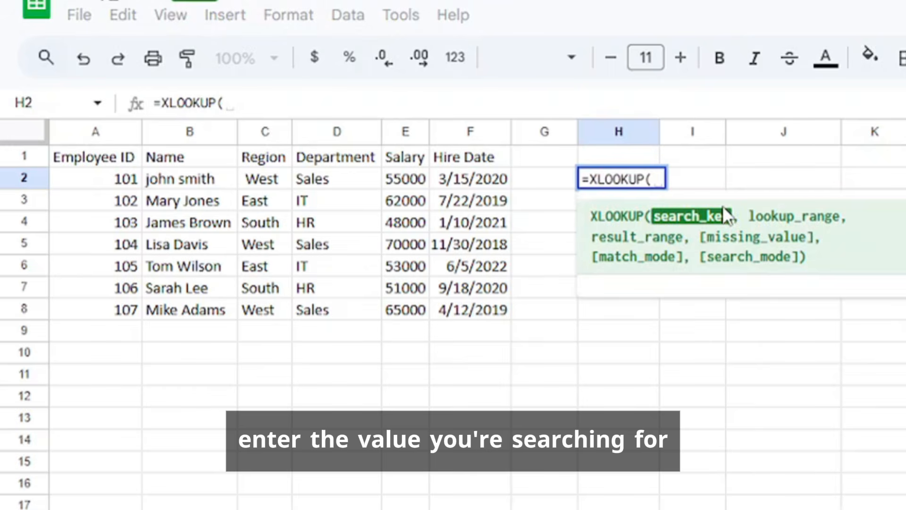
{"action": "type", "text": "550"}
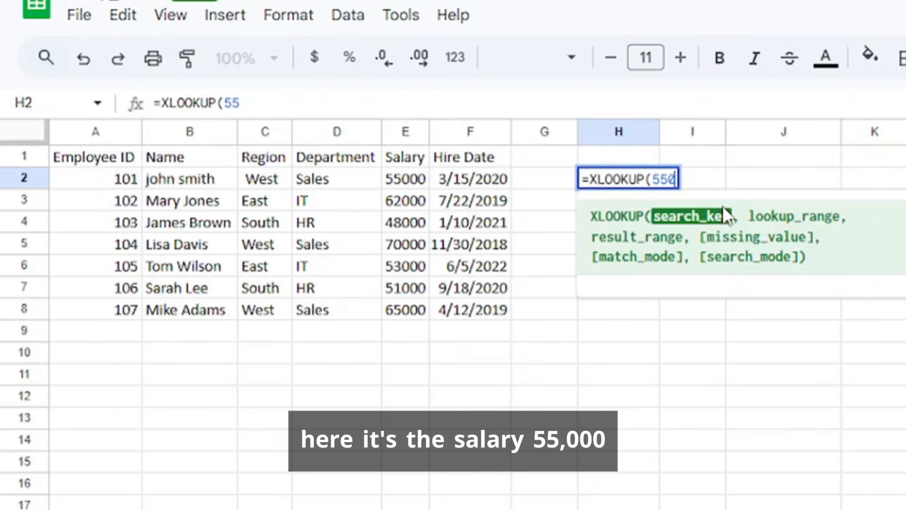
{"action": "type", "text": "00,"}
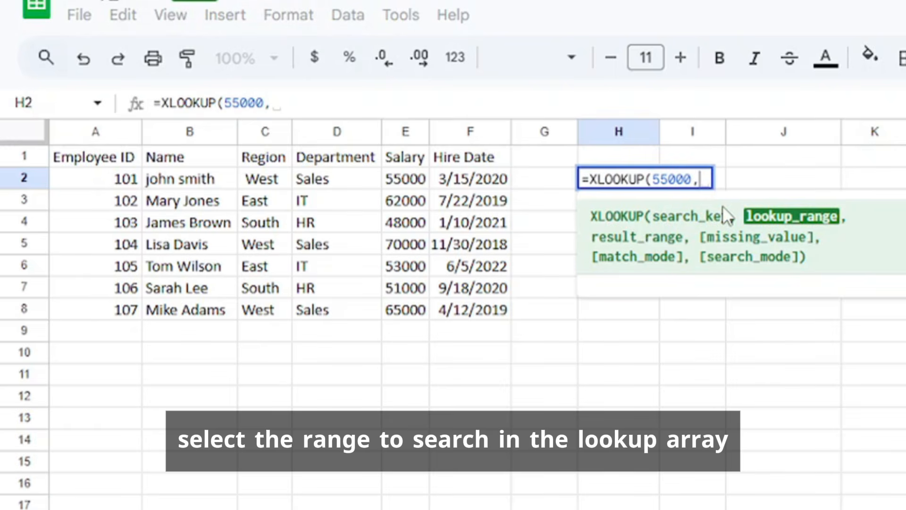
{"action": "type", "text": "e2"}
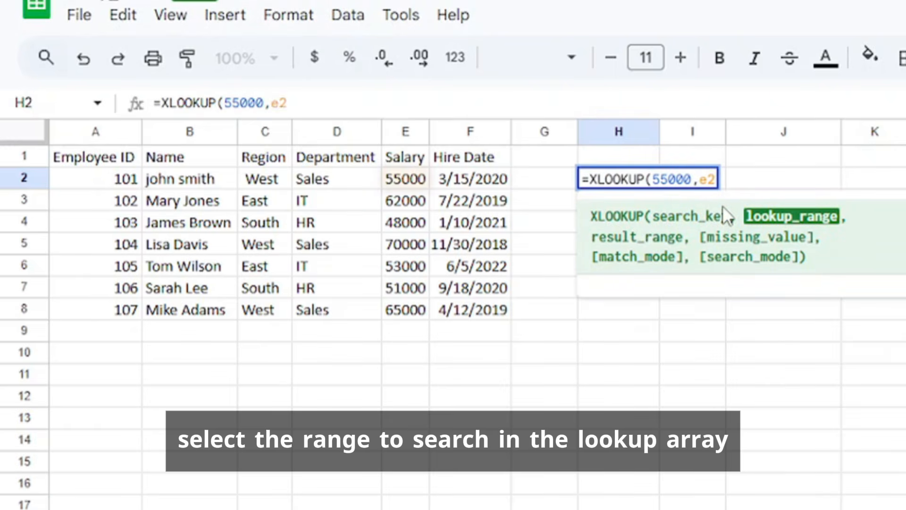
{"action": "type", "text": ":e"}
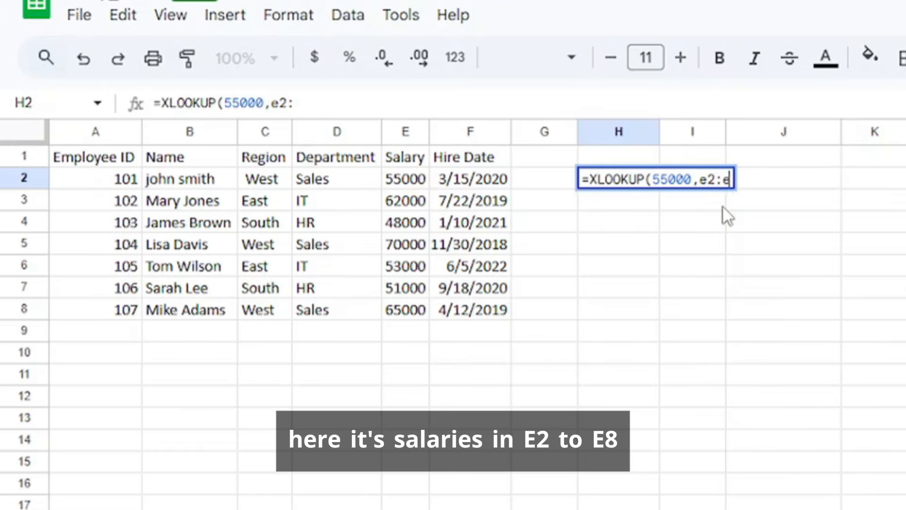
{"action": "type", "text": "8,"}
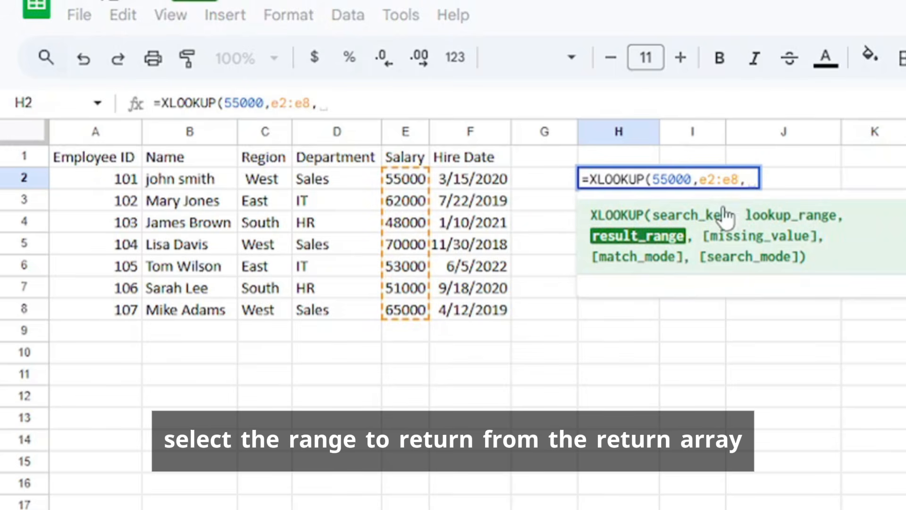
{"action": "type", "text": "b2:"}
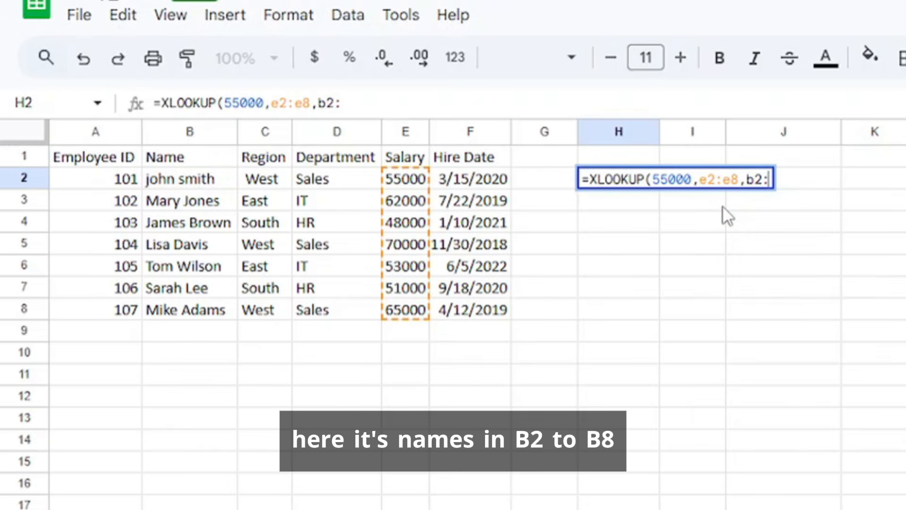
{"action": "type", "text": "b8"}
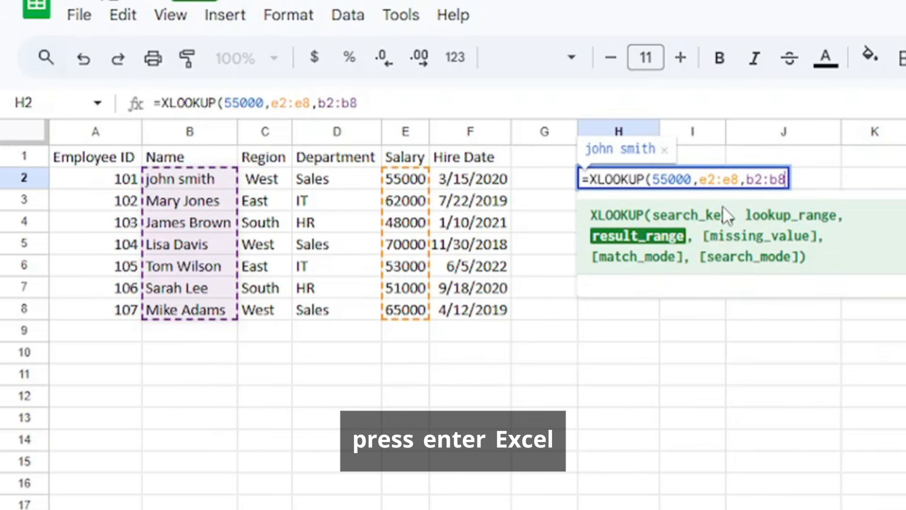
{"action": "key", "text": "Return"}
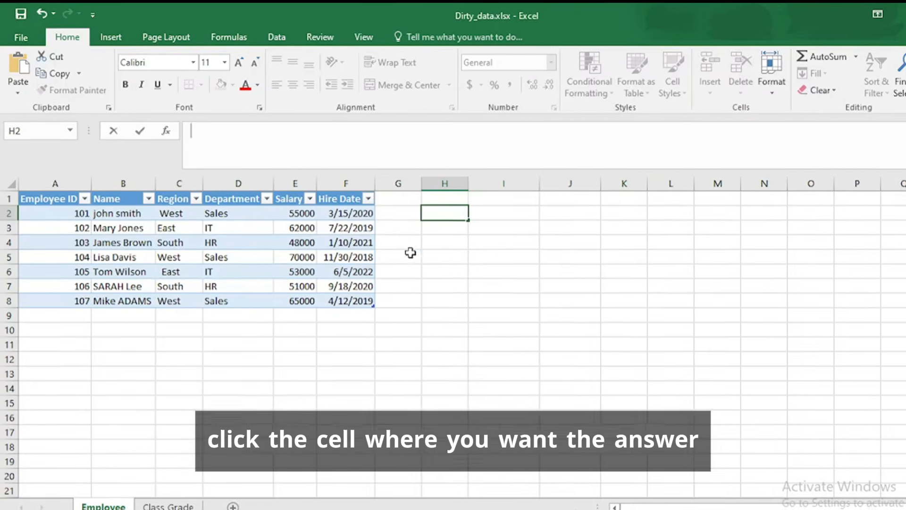
In the Excel Employee sheet, start an INDEX formula in H2 with the salaries E2:E8 as the return range.
{"action": "left_click", "coordinate": [483, 304]}
{"action": "left_click", "coordinate": [446, 216]}
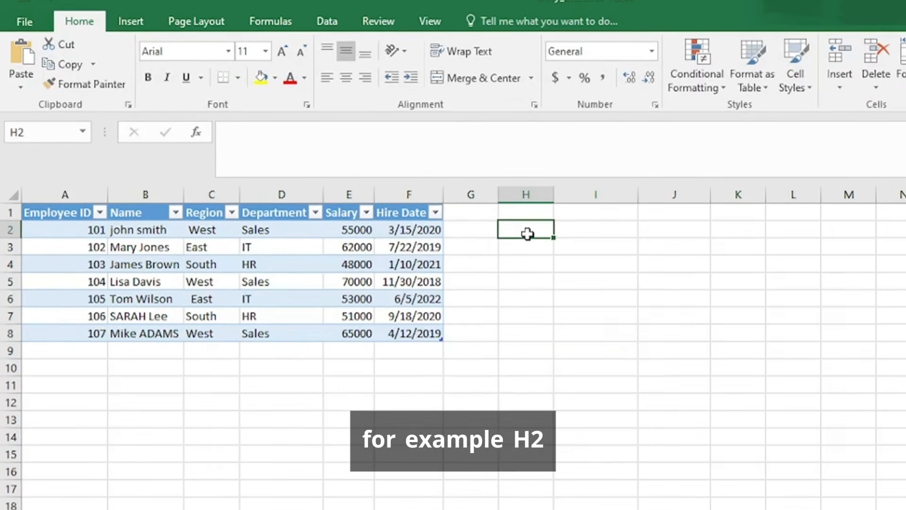
{"action": "left_click", "coordinate": [371, 170]}
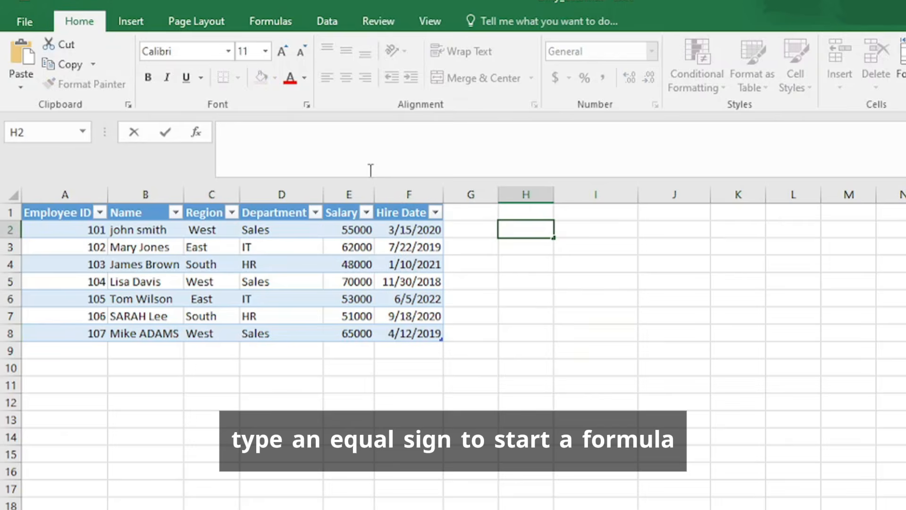
{"action": "type", "text": "="}
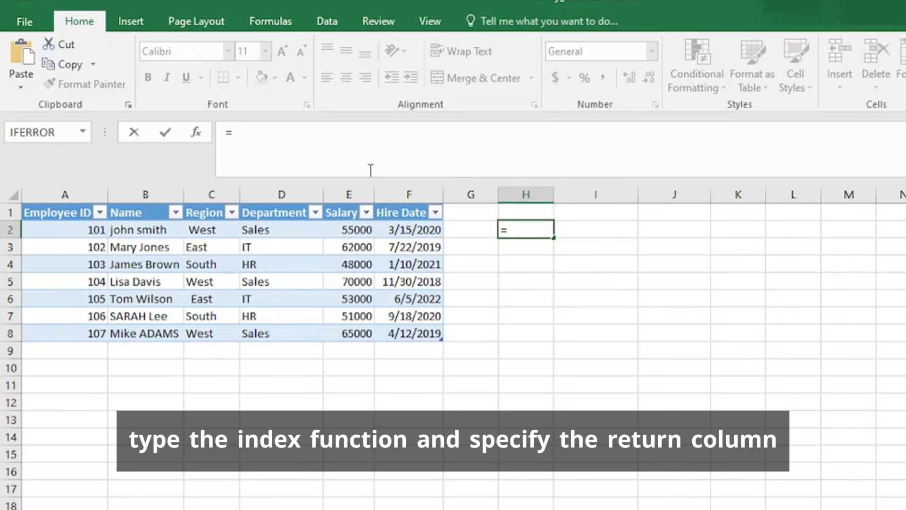
{"action": "type", "text": "in"}
{"action": "double_click", "coordinate": [288, 201]}
{"action": "type", "text": "e2:"}
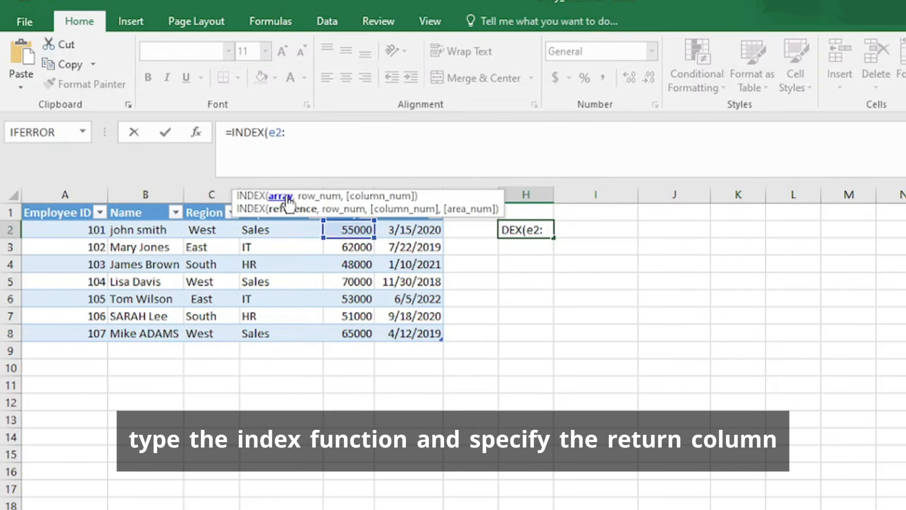
{"action": "type", "text": "e"}
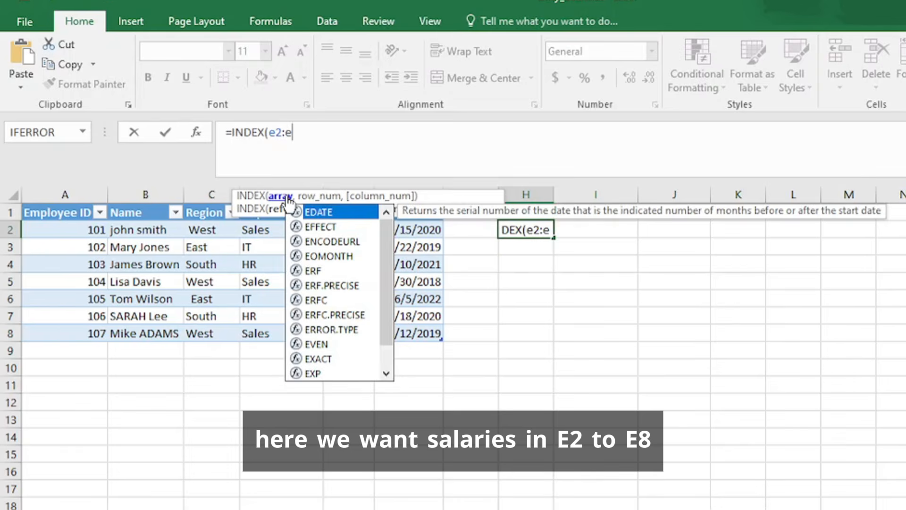
{"action": "type", "text": "8,mat"}
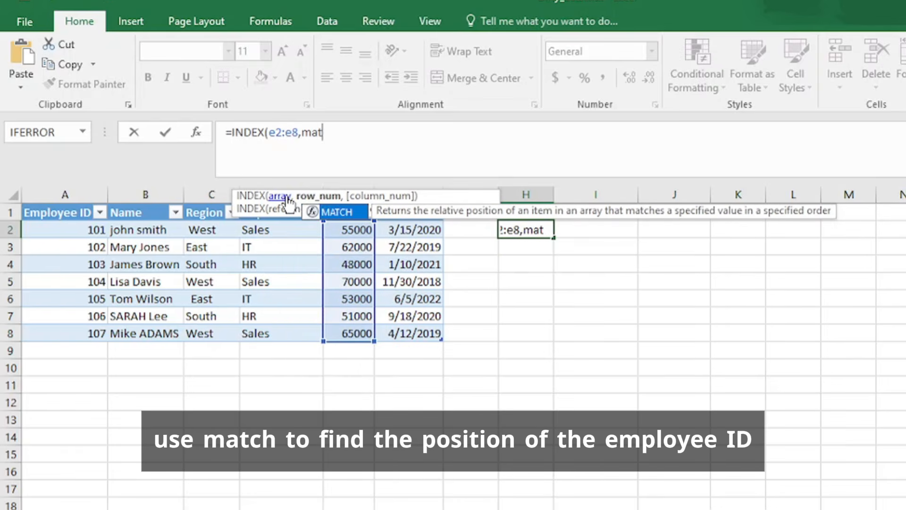
Complete the INDEX formula in H2 with a nested MATCH for employee ID 104 in A2:A8, using match type 0.
{"action": "double_click", "coordinate": [325, 209]}
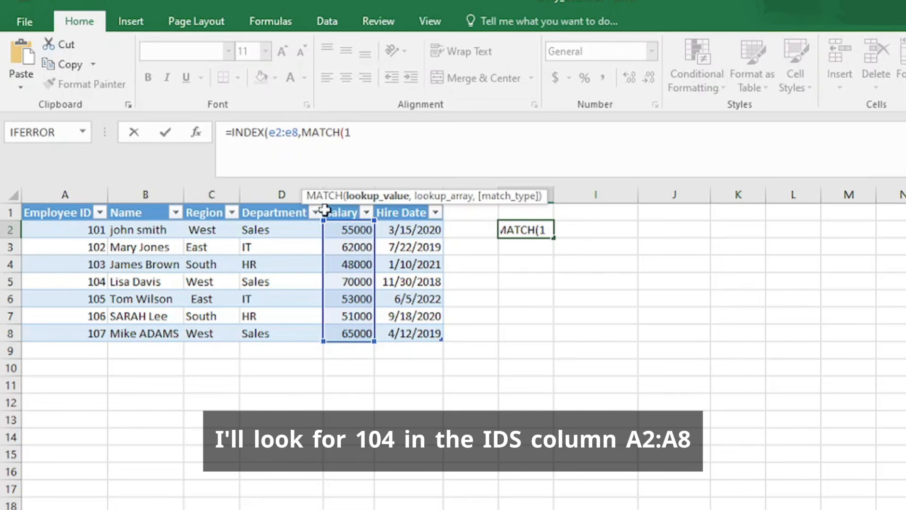
{"action": "type", "text": "104,a2:a"}
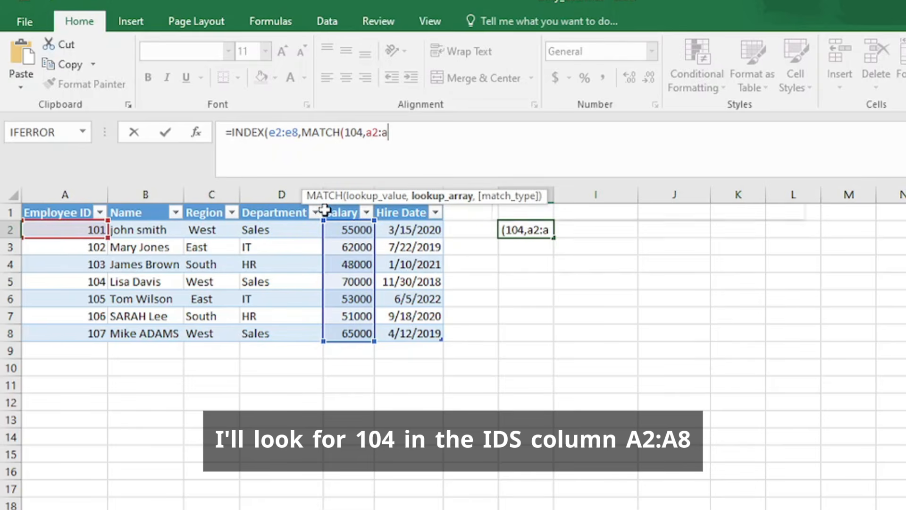
{"action": "type", "text": "8,0))"}
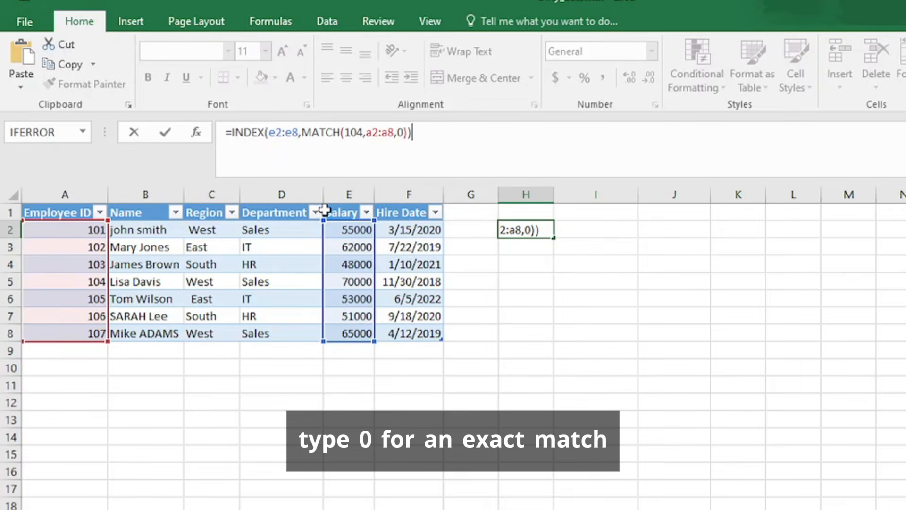
{"action": "key", "text": "ctrl+Return"}
{"action": "key", "text": "Return"}
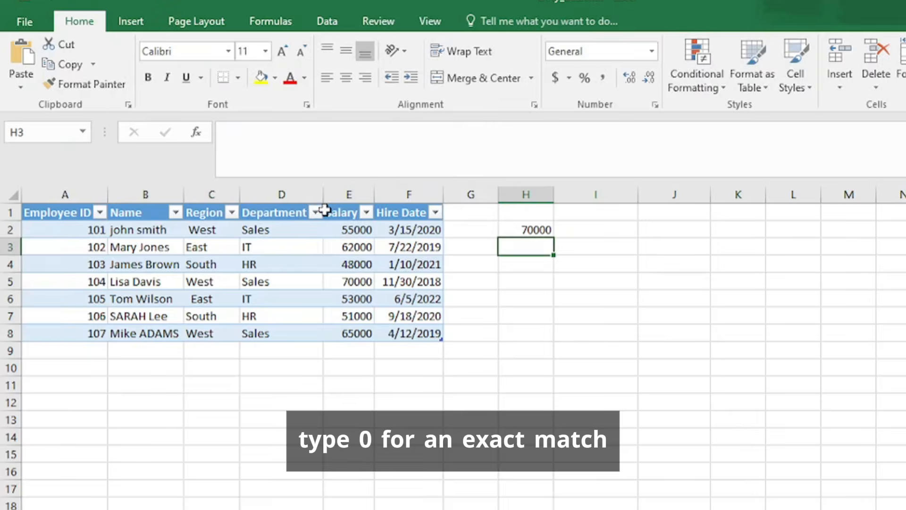
{"action": "left_click", "coordinate": [525, 231]}
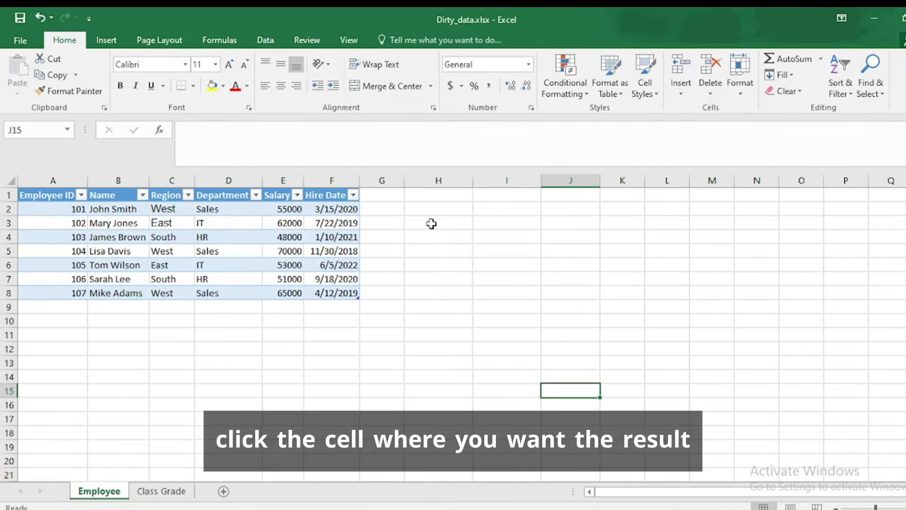
Enter an IF formula in H2 that returns "High" if the first employee's salary in E2 exceeds 60000 and "Low" otherwise.
{"action": "left_click", "coordinate": [412, 206]}
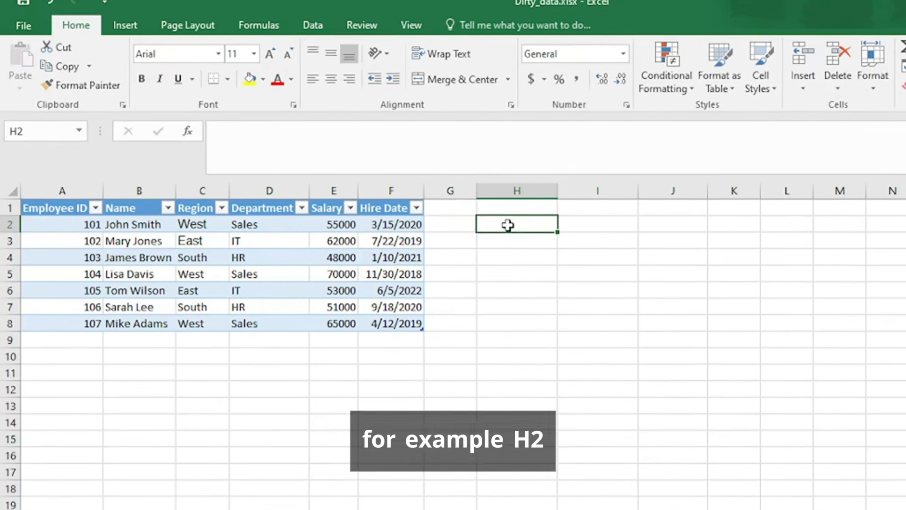
{"action": "type", "text": "="}
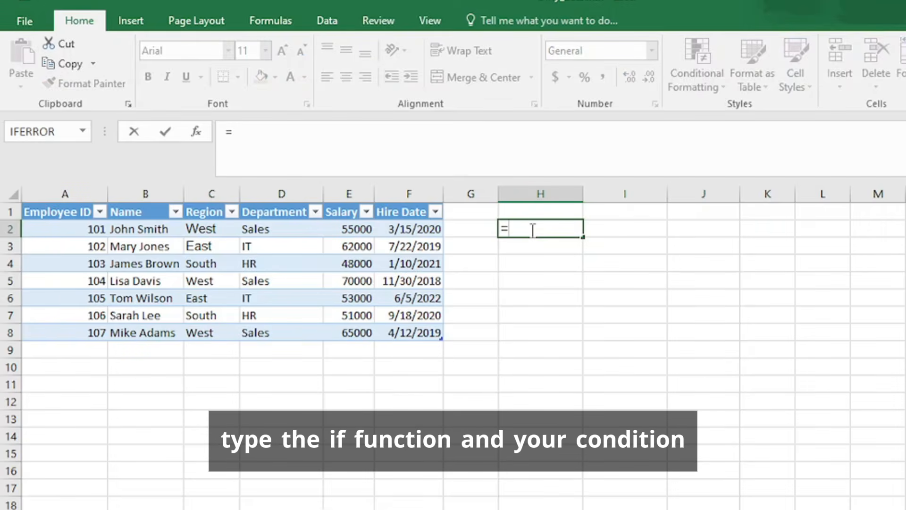
{"action": "type", "text": "i"}
{"action": "key", "text": "Tab"}
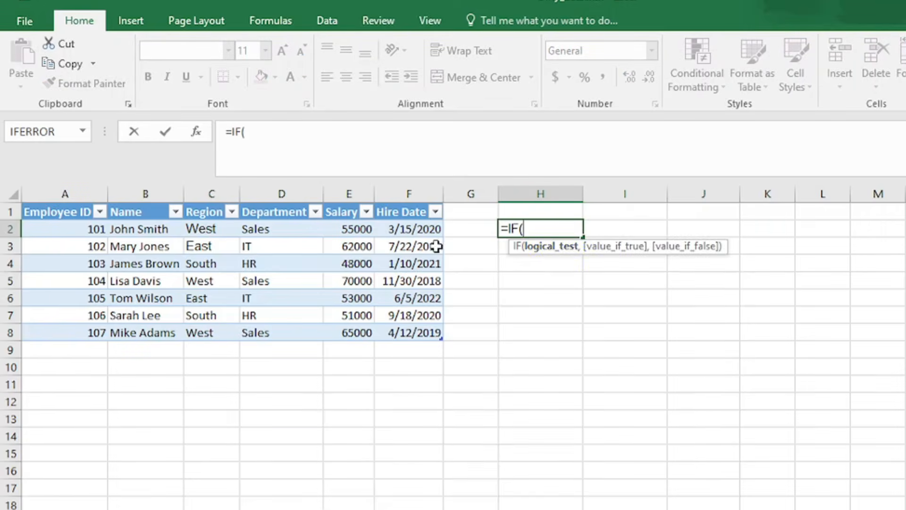
{"action": "left_click", "coordinate": [353, 230]}
{"action": "type", "text": ">60000,\"H"}
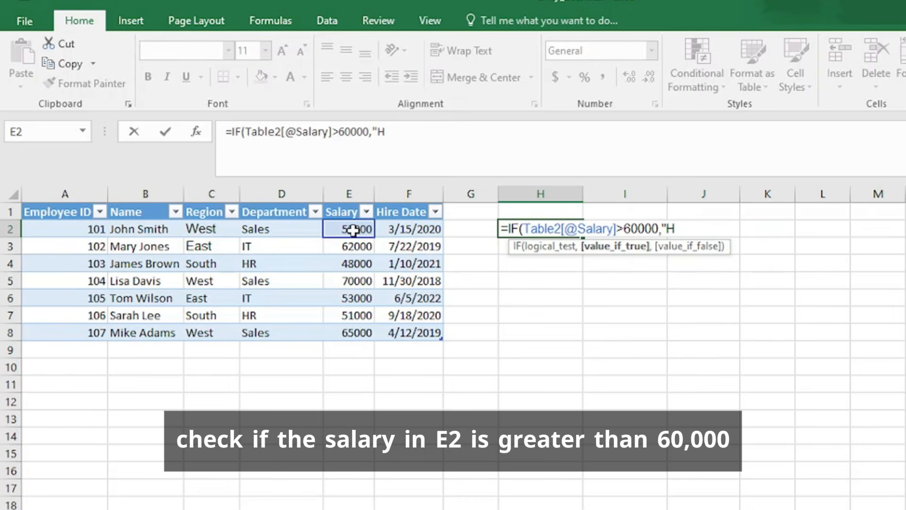
{"action": "type", "text": "igh\",\"Low\""}
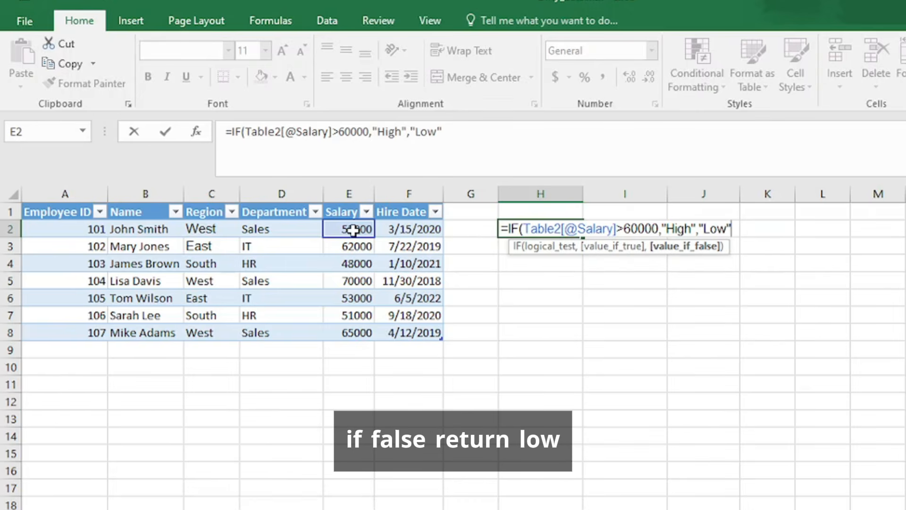
{"action": "key", "text": "Return"}
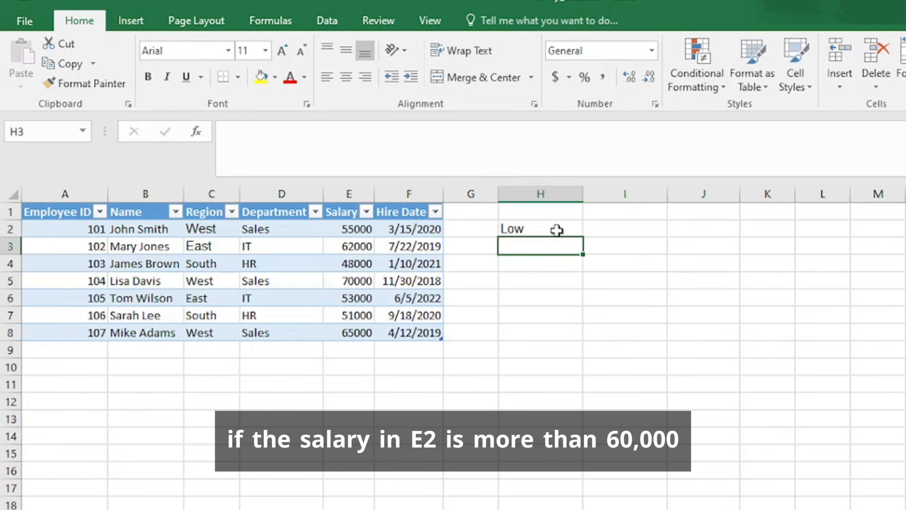
{"action": "left_click", "coordinate": [557, 230]}
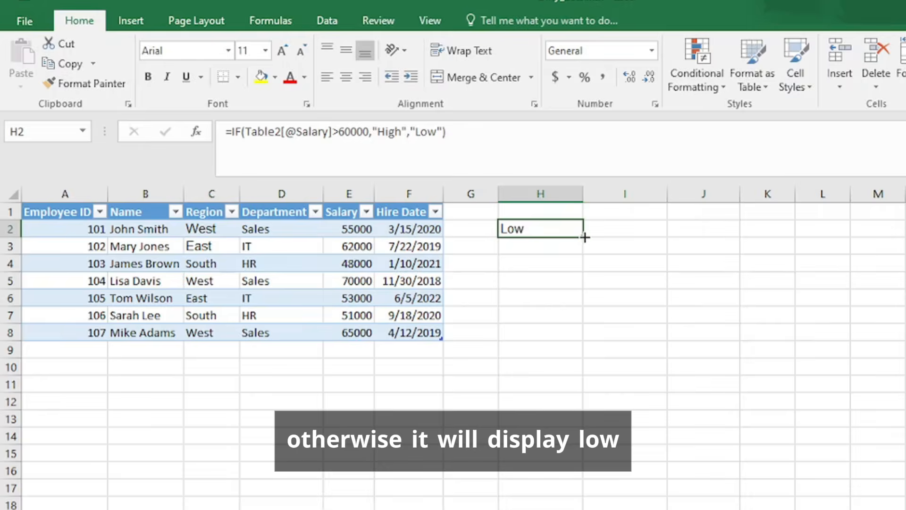
Fill the salary IF formula from H2 down through H8.
{"action": "left_click_drag", "start_coordinate": [585, 237], "coordinate": [584, 336]}
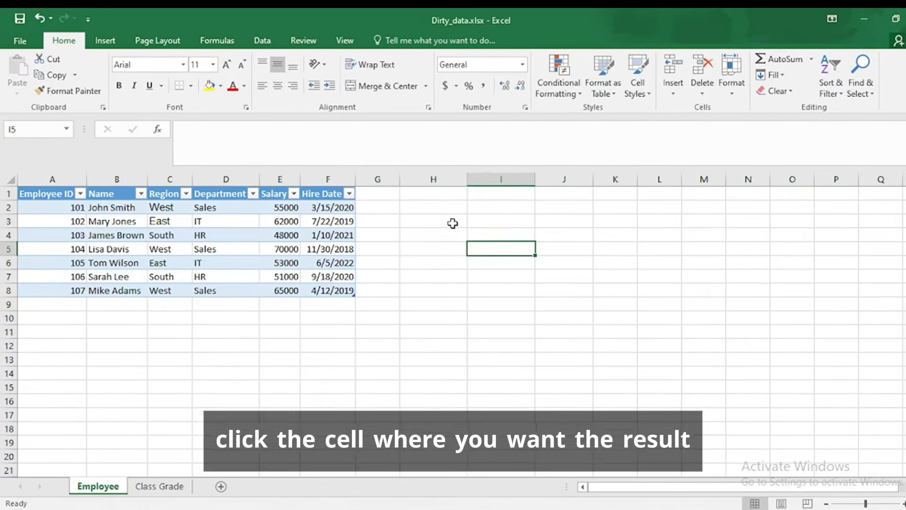
Start an IF formula in H2 that returns "High" when the first employee's salary in E2 exceeds 69000.
{"action": "left_click", "coordinate": [467, 218]}
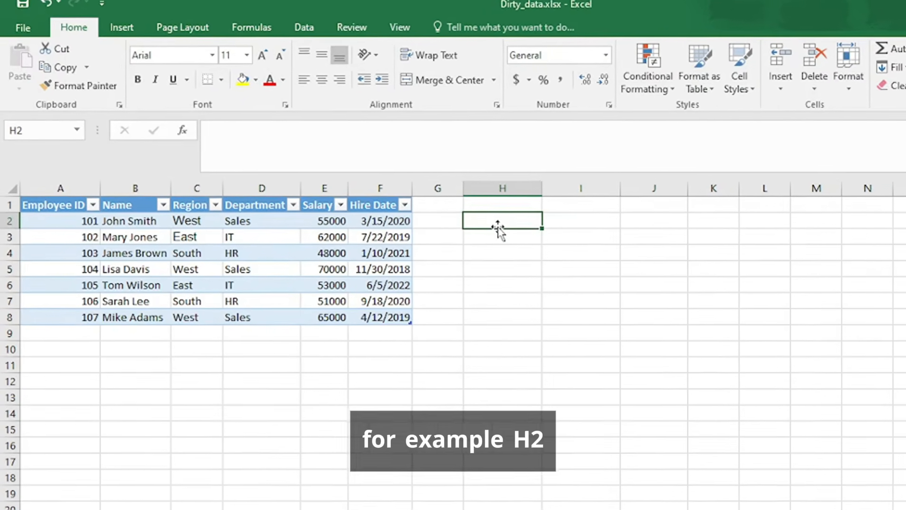
{"action": "type", "text": "="}
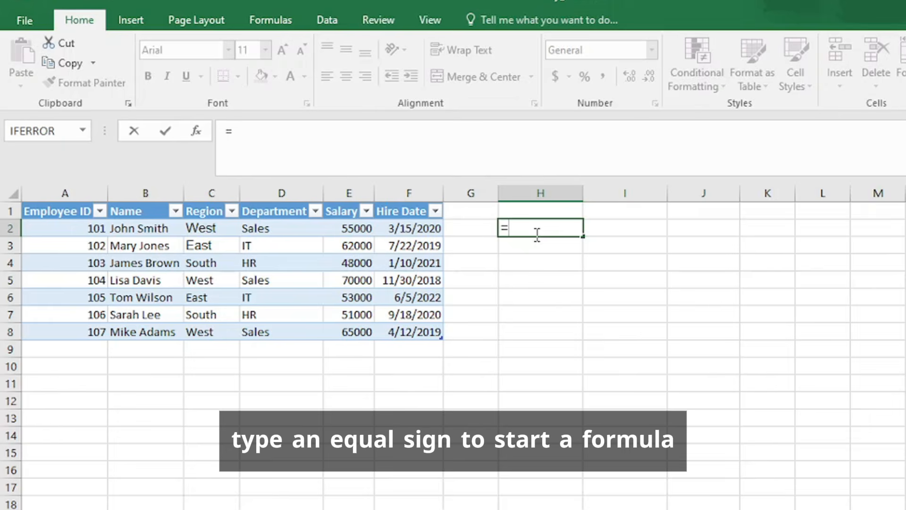
{"action": "type", "text": "If"}
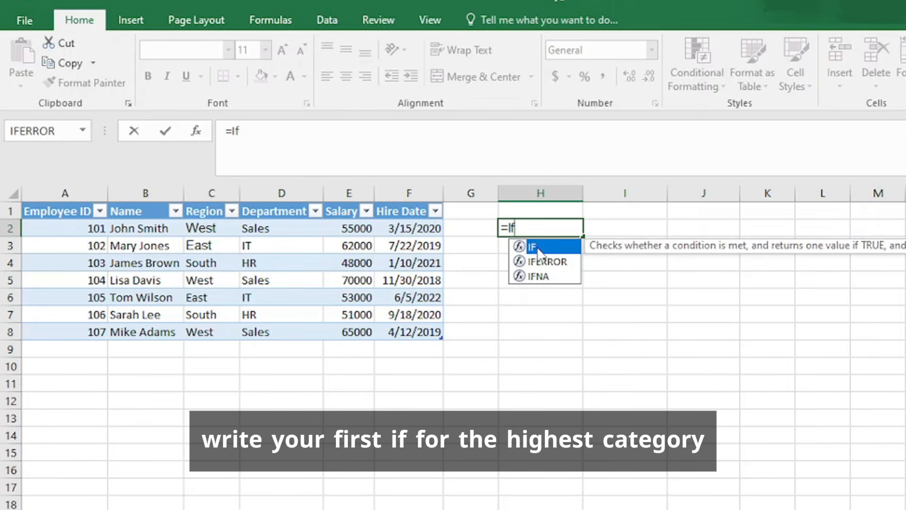
{"action": "double_click", "coordinate": [540, 247]}
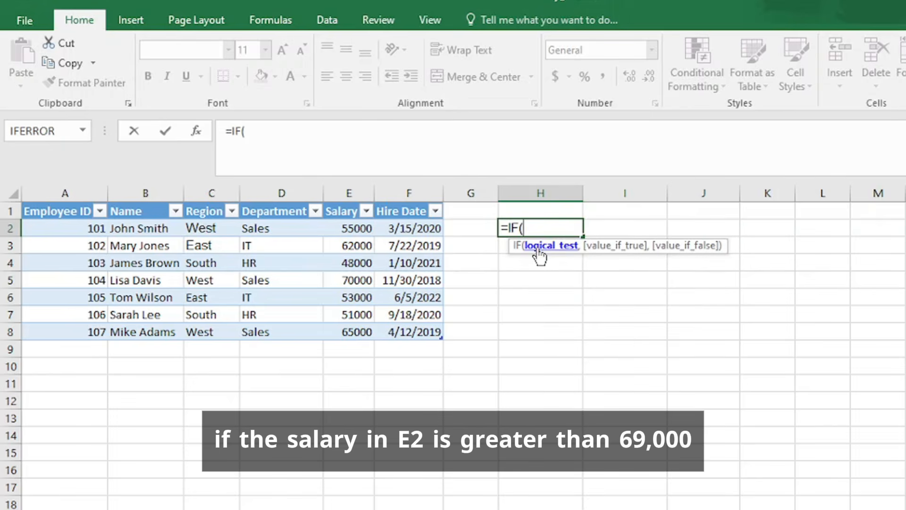
{"action": "left_click", "coordinate": [353, 230]}
{"action": "type", "text": ">69000,\"High"}
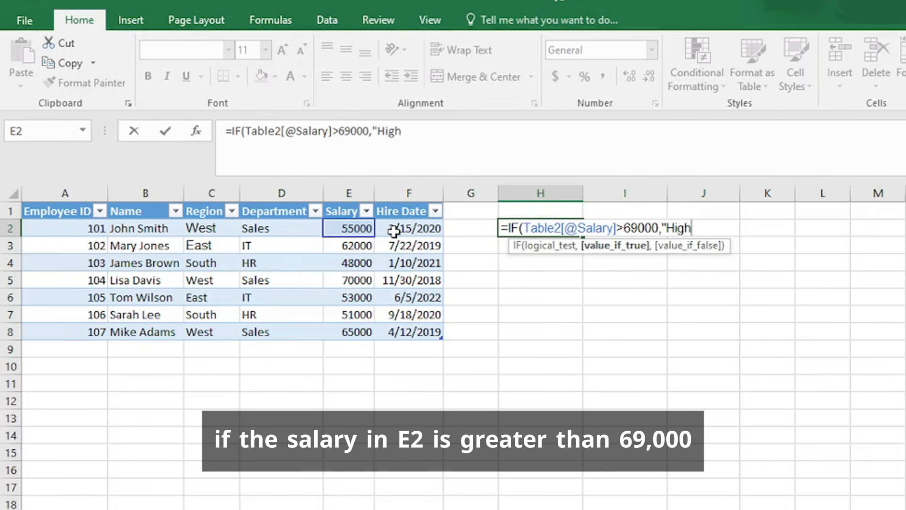
{"action": "type", "text": "\""}
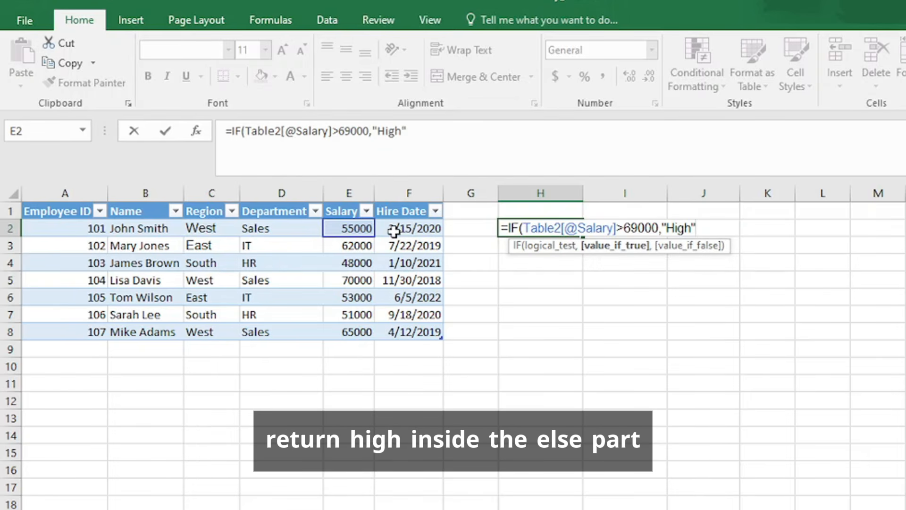
{"action": "type", "text": ","}
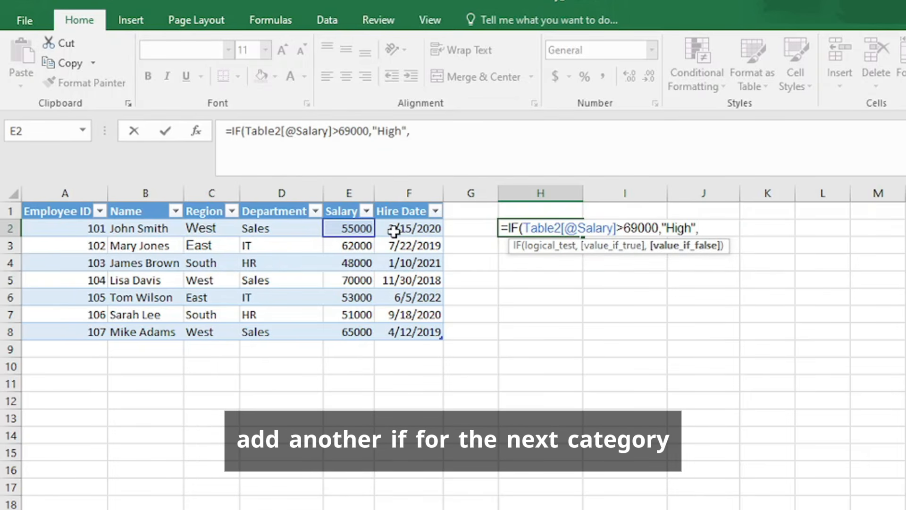
Complete the H2 formula with a nested IF that returns "Medium" when E2 exceeds 54000 and "Low" otherwise.
{"action": "type", "text": "If"}
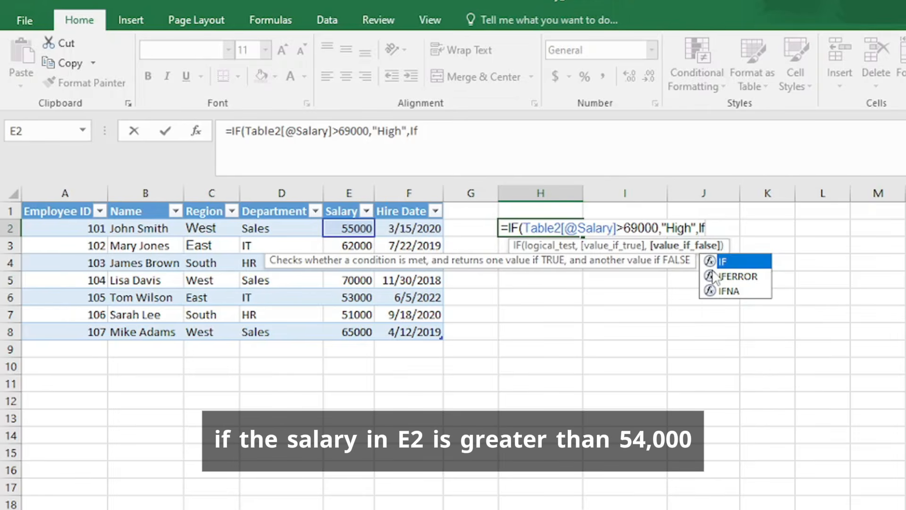
{"action": "double_click", "coordinate": [724, 261]}
{"action": "left_click", "coordinate": [355, 229]}
{"action": "type", "text": ">54000,\"Medium"}
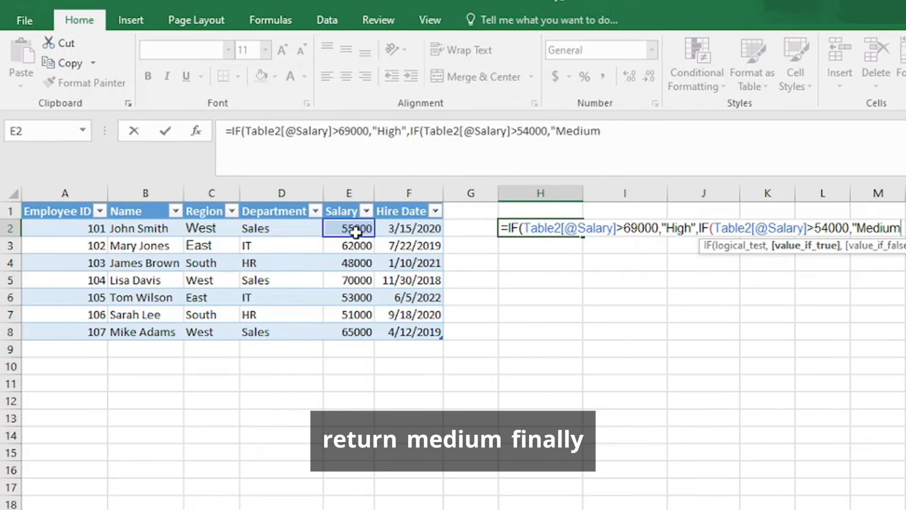
{"action": "type", "text": "\",\"L"}
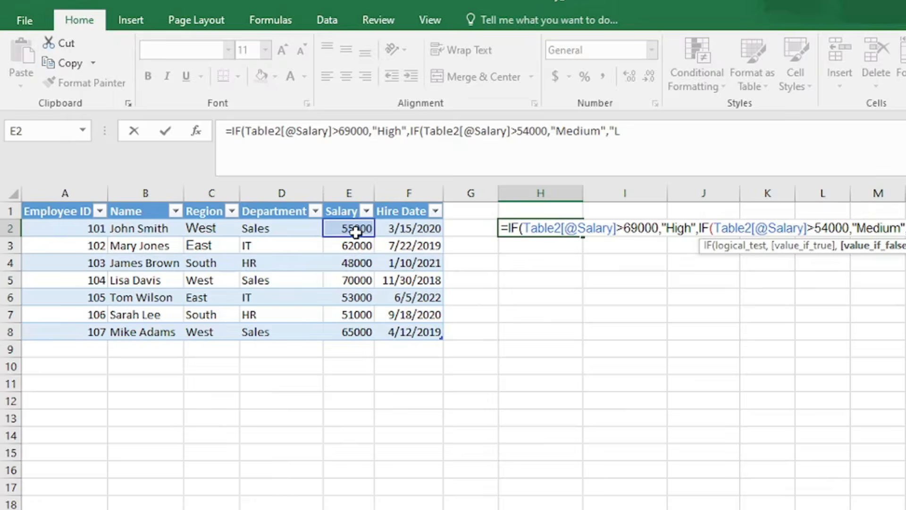
{"action": "type", "text": "ow\""}
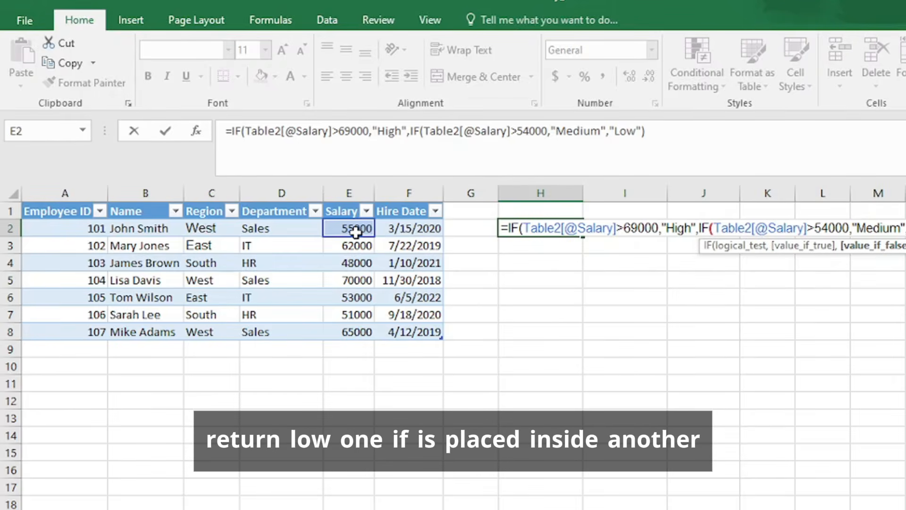
{"action": "type", "text": "))"}
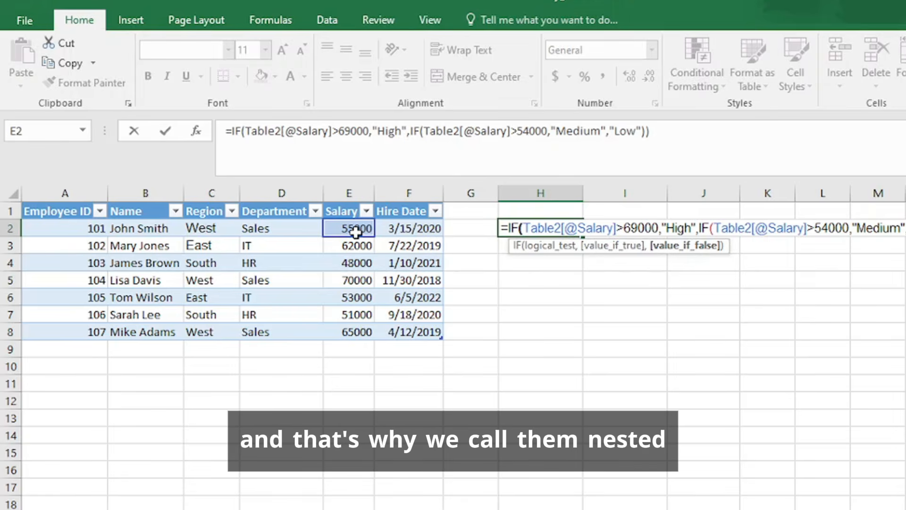
{"action": "key", "text": "Return"}
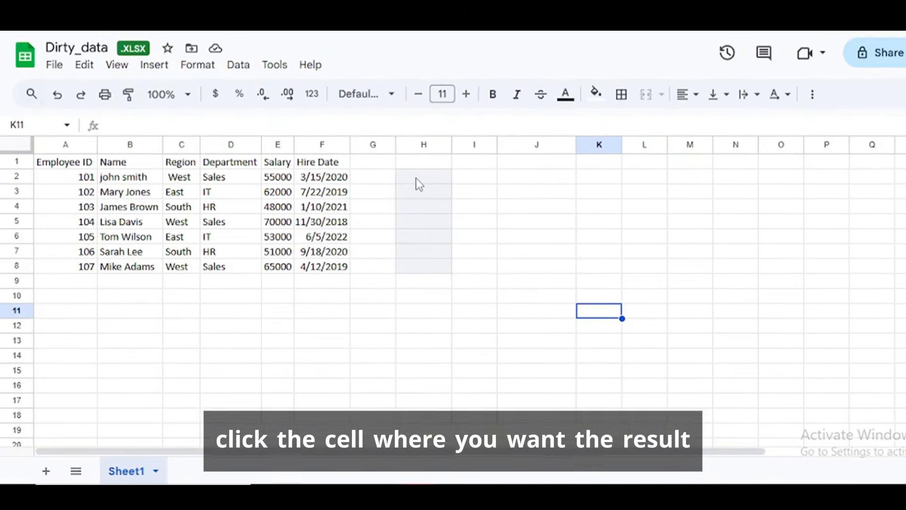
In the Google Sheets Dirty_data file, start an IFS formula in H2 that returns "High" when E2 exceeds 69000.
{"action": "left_click", "coordinate": [416, 177]}
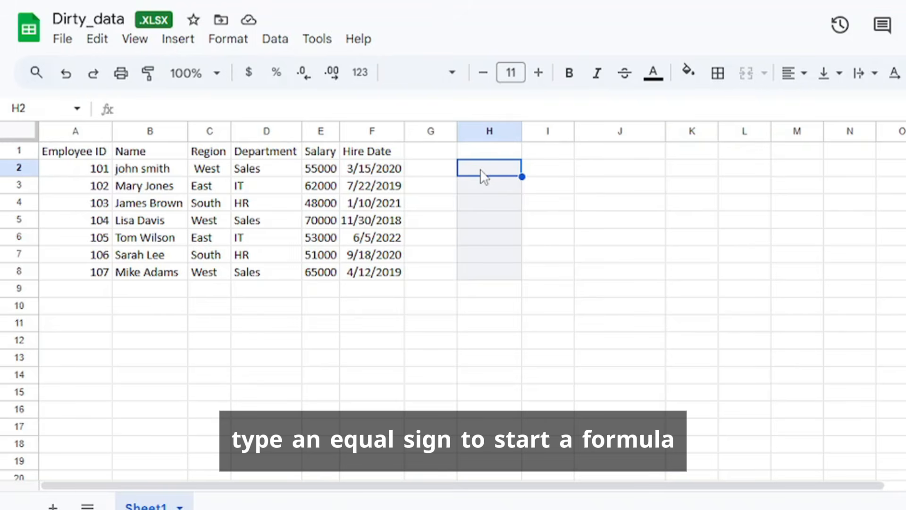
{"action": "type", "text": "="}
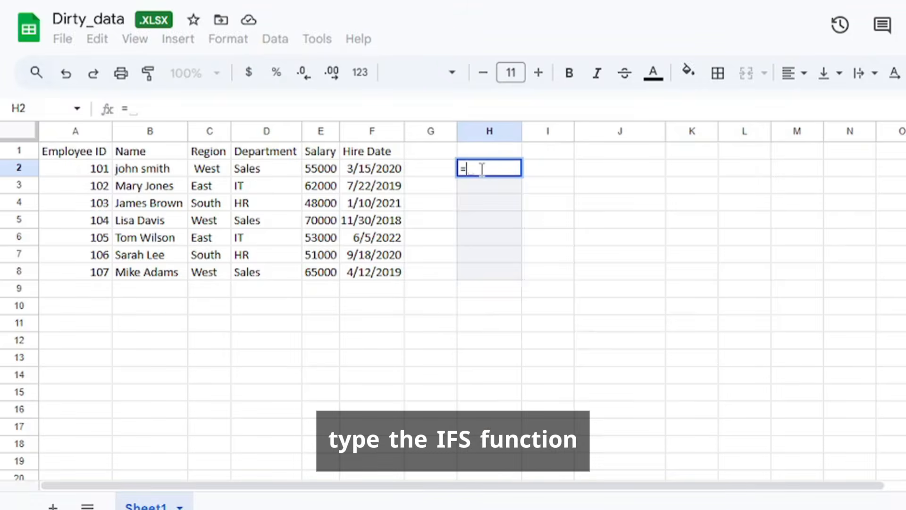
{"action": "type", "text": "if"}
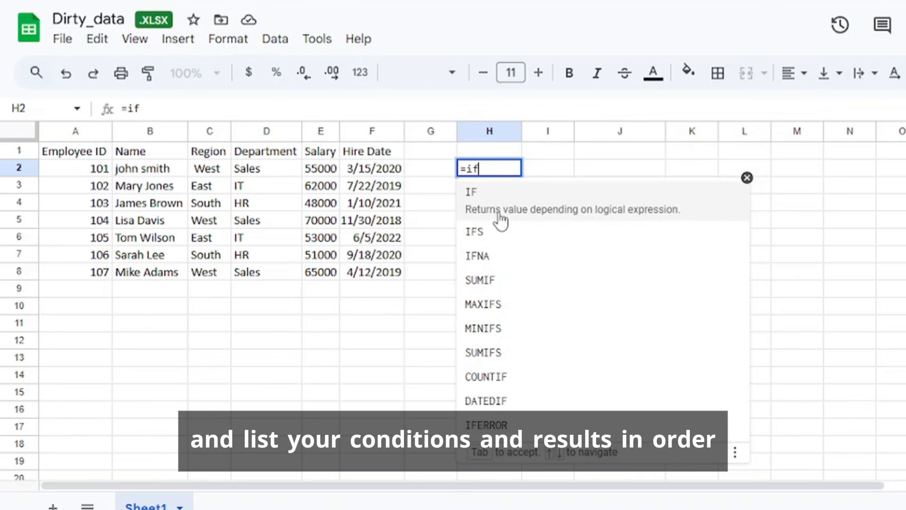
{"action": "left_click", "coordinate": [499, 232]}
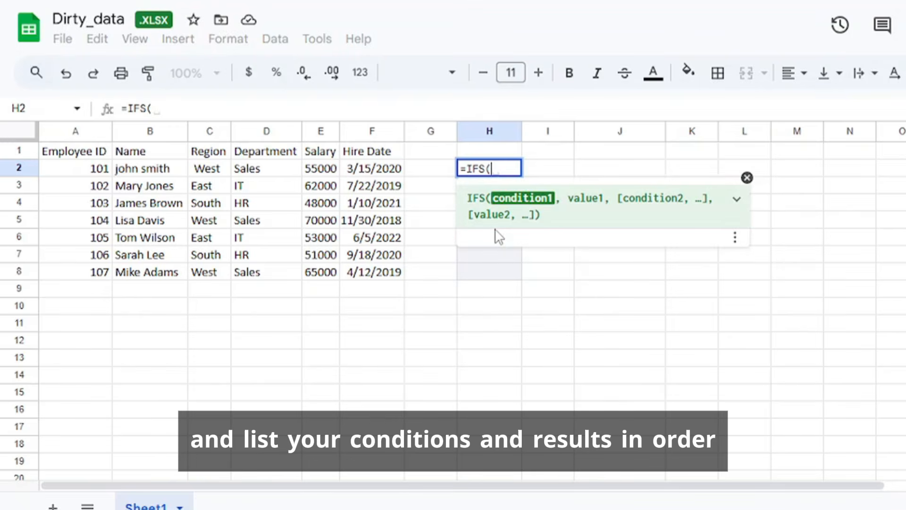
{"action": "left_click", "coordinate": [326, 168]}
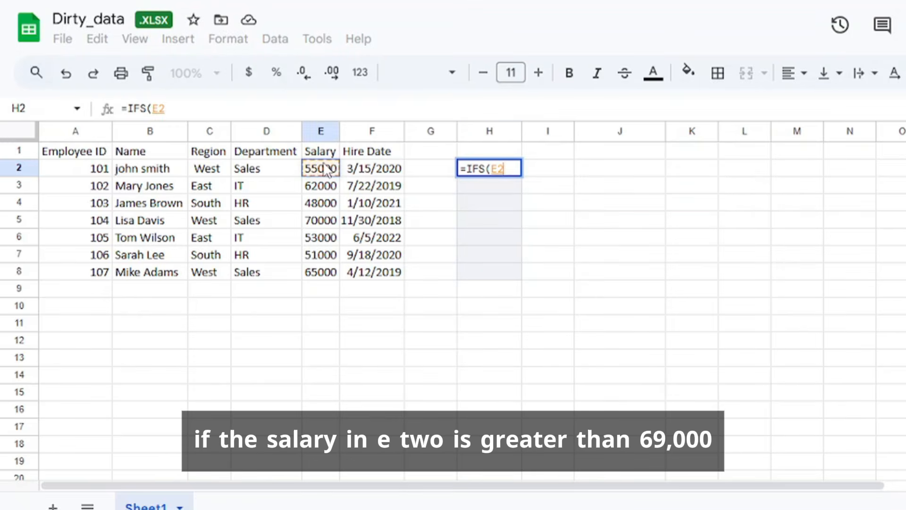
{"action": "type", "text": ">69000,\"High\","}
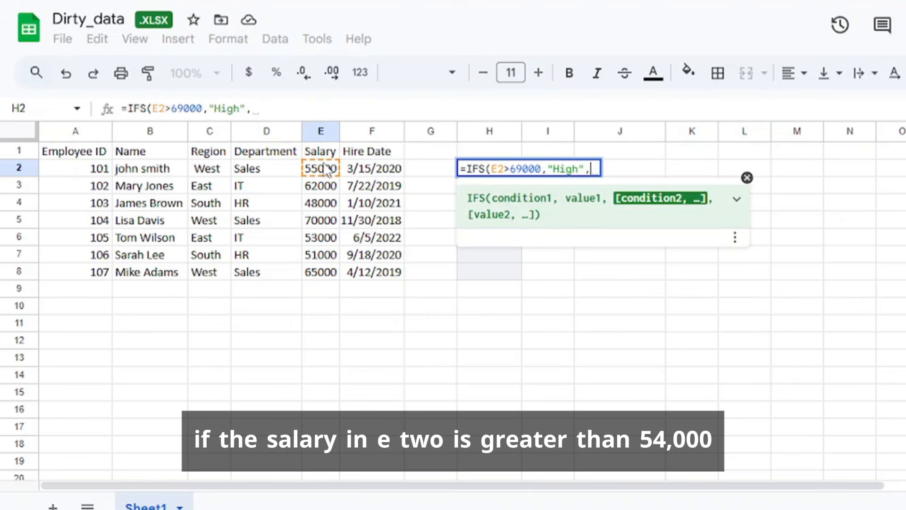
Complete the IFS formula with "Medium" for E2 above 54000 and "Low" for E2<=54000, and fill it down to H8.
{"action": "left_click", "coordinate": [326, 169]}
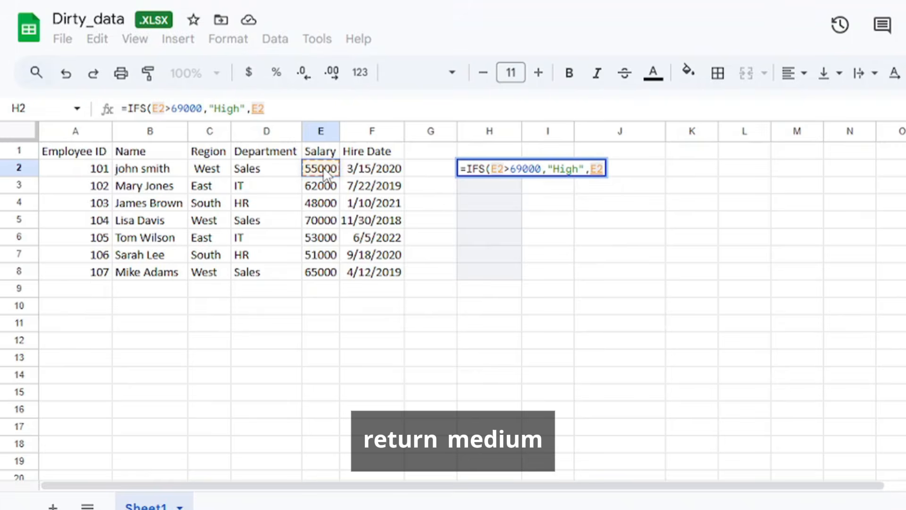
{"action": "type", "text": ">54000,\"Medium\","}
{"action": "left_click", "coordinate": [320, 172]}
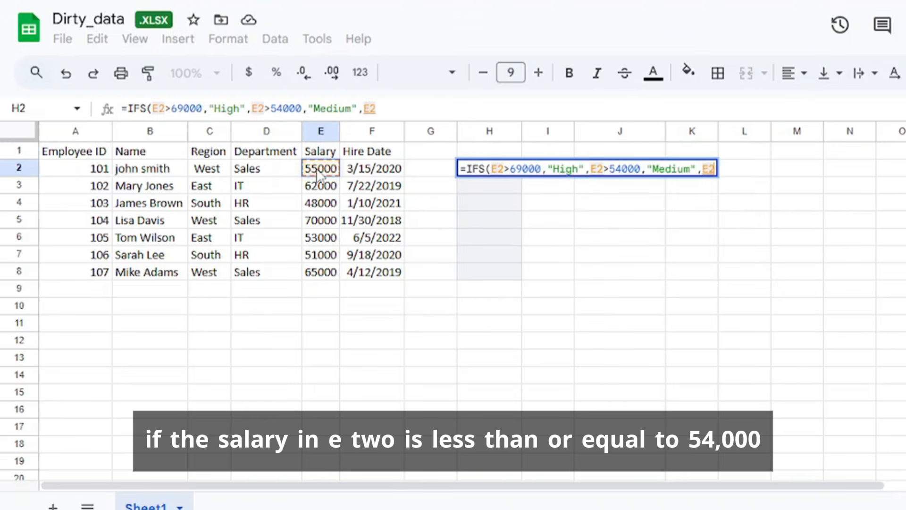
{"action": "type", "text": "<"}
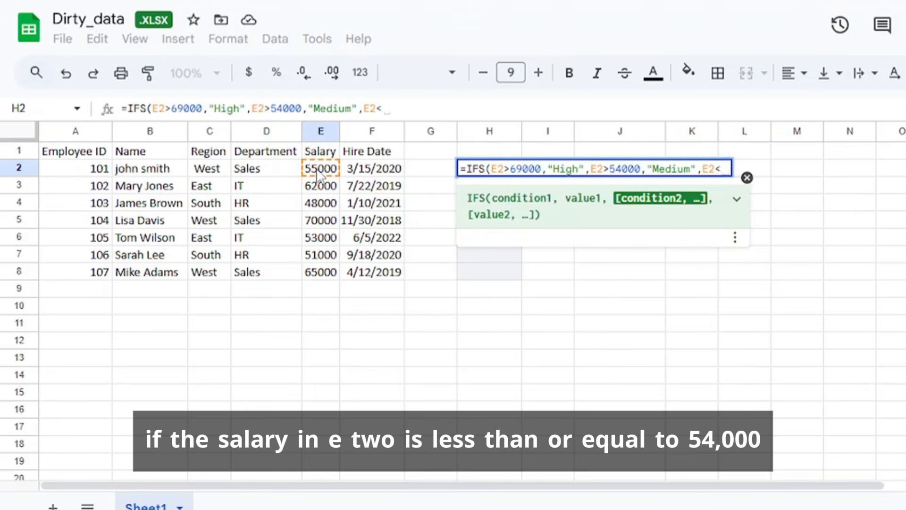
{"action": "type", "text": "=54000,\"Low\""}
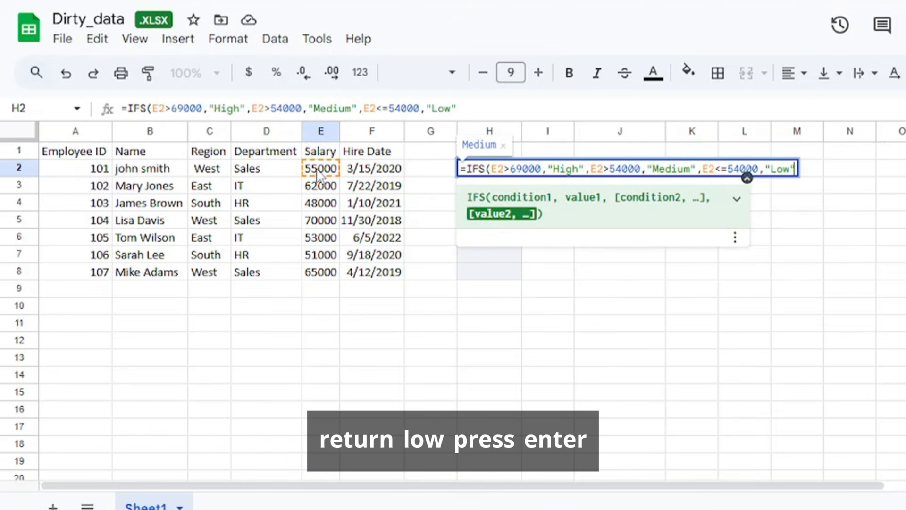
{"action": "key", "text": "Return"}
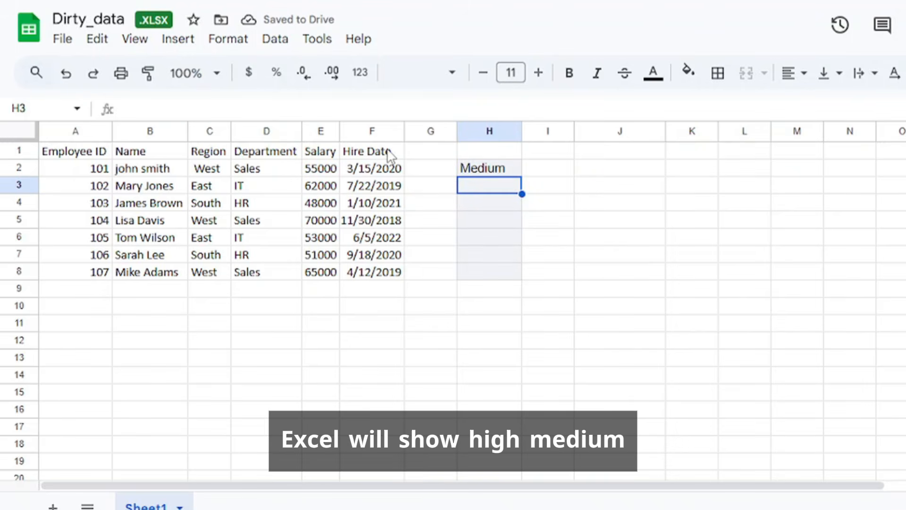
{"action": "left_click", "coordinate": [510, 170]}
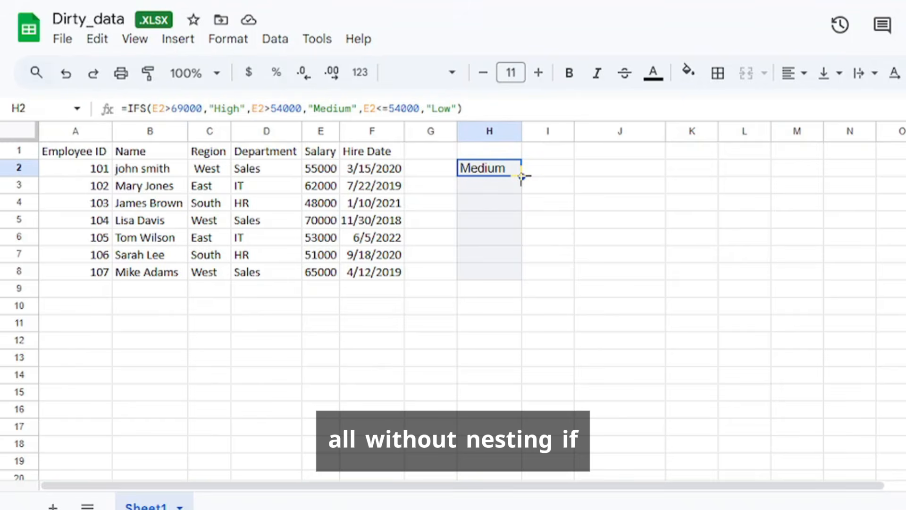
{"action": "left_click_drag", "start_coordinate": [521, 176], "coordinate": [515, 271]}
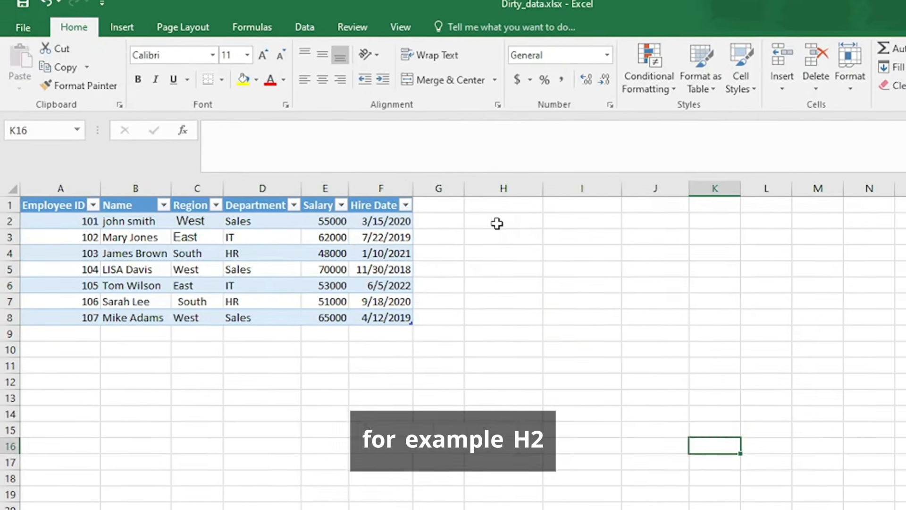
In the Excel Dirty_data workbook, enter a TRIM formula in H2 for the region in C2 and fill it down to H8.
{"action": "left_click", "coordinate": [481, 219]}
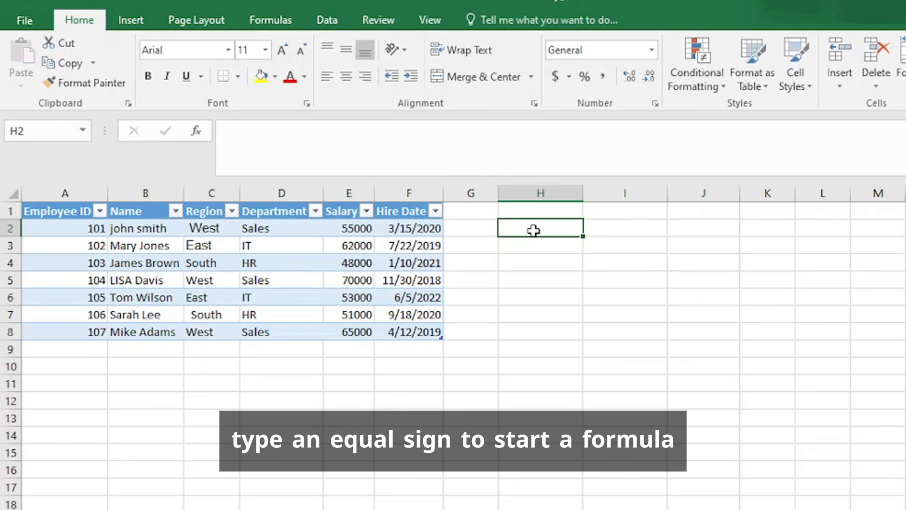
{"action": "type", "text": "="}
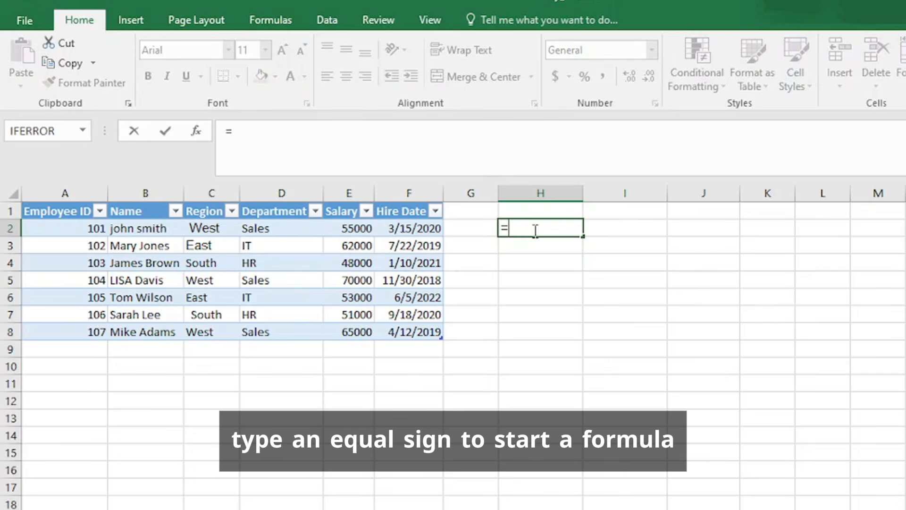
{"action": "type", "text": "trim"}
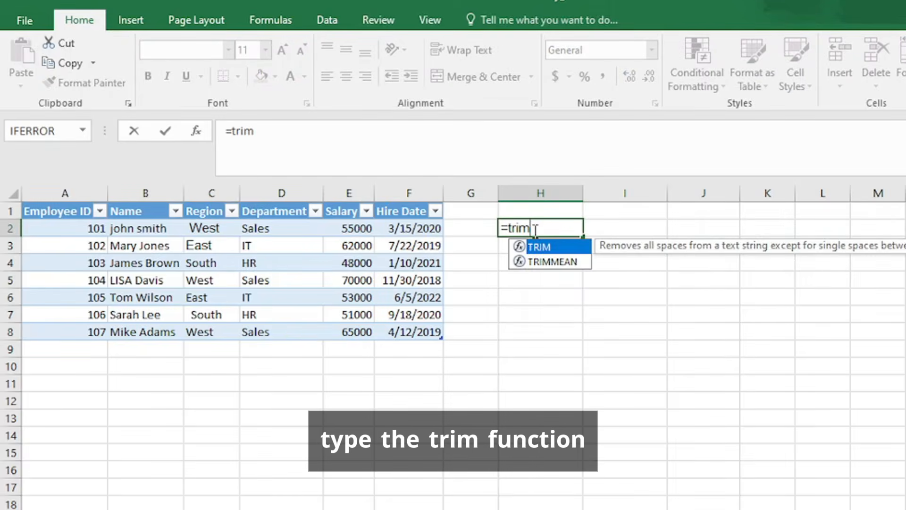
{"action": "double_click", "coordinate": [562, 245]}
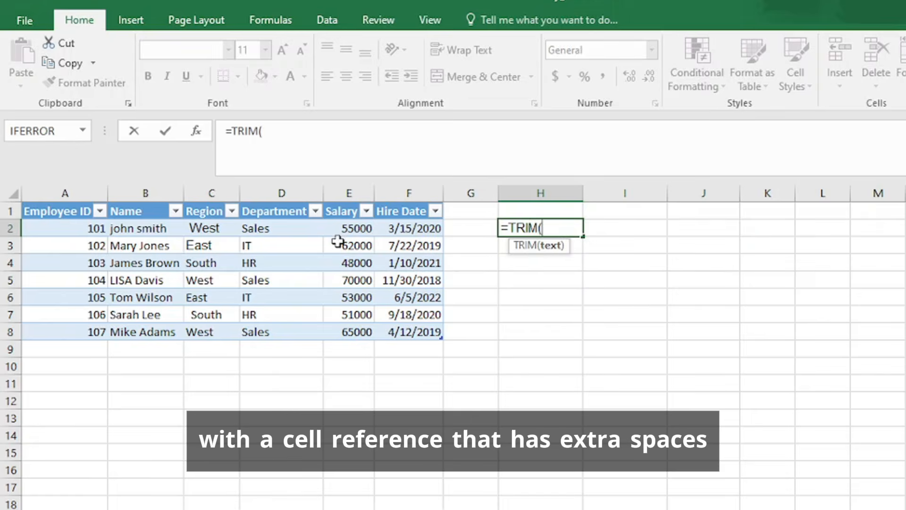
{"action": "left_click", "coordinate": [214, 228]}
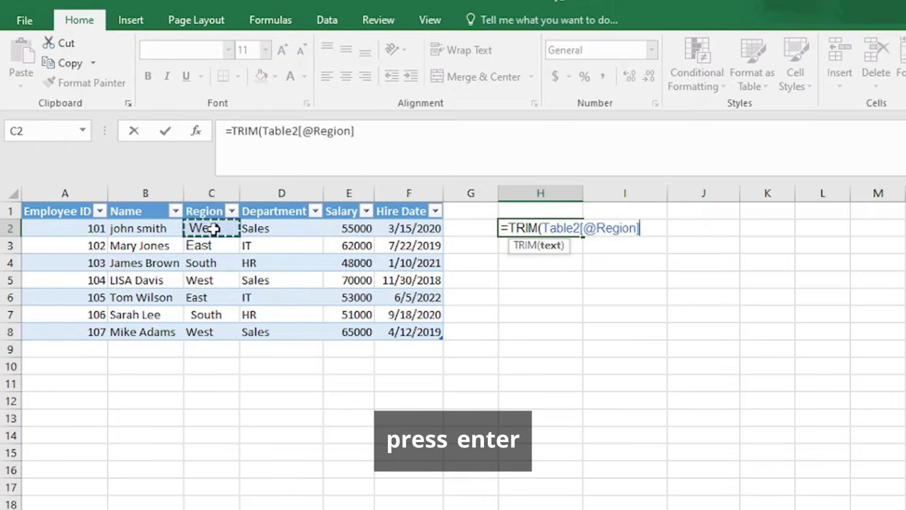
{"action": "type", "text": ")"}
{"action": "key", "text": "Return"}
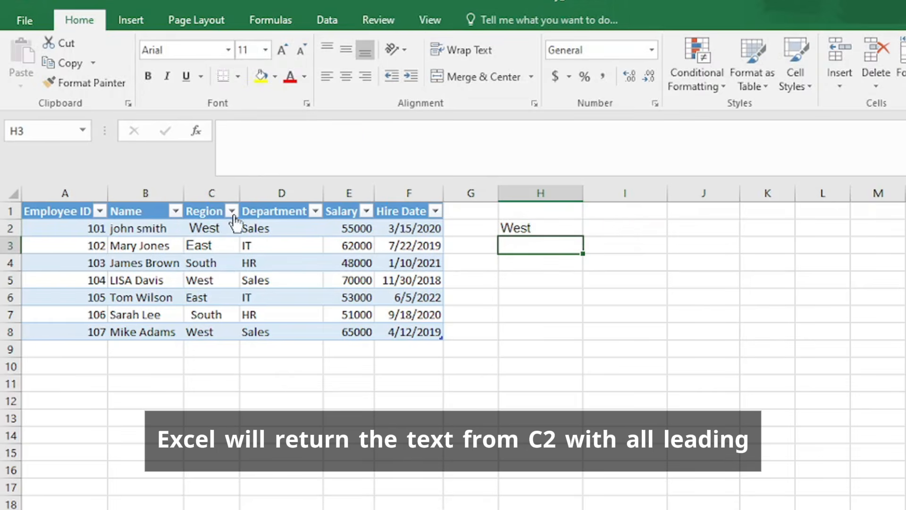
{"action": "left_click", "coordinate": [561, 227]}
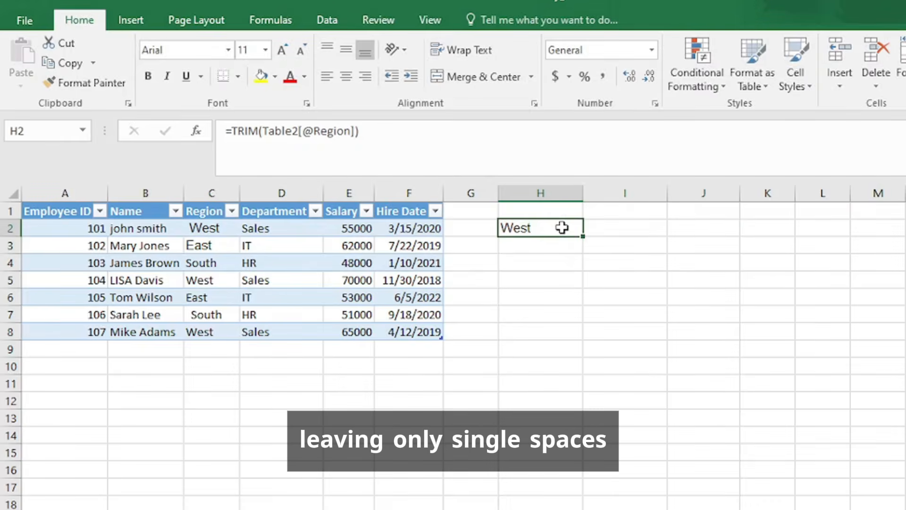
{"action": "left_click_drag", "start_coordinate": [583, 236], "coordinate": [582, 339]}
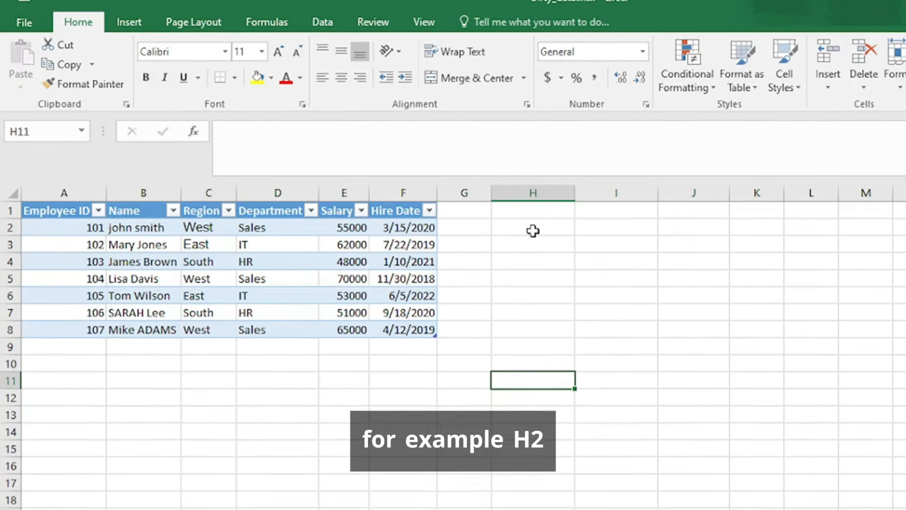
Enter a PROPER formula in H2 for the name in B2 and fill it down to the last employee row.
{"action": "left_click", "coordinate": [496, 223]}
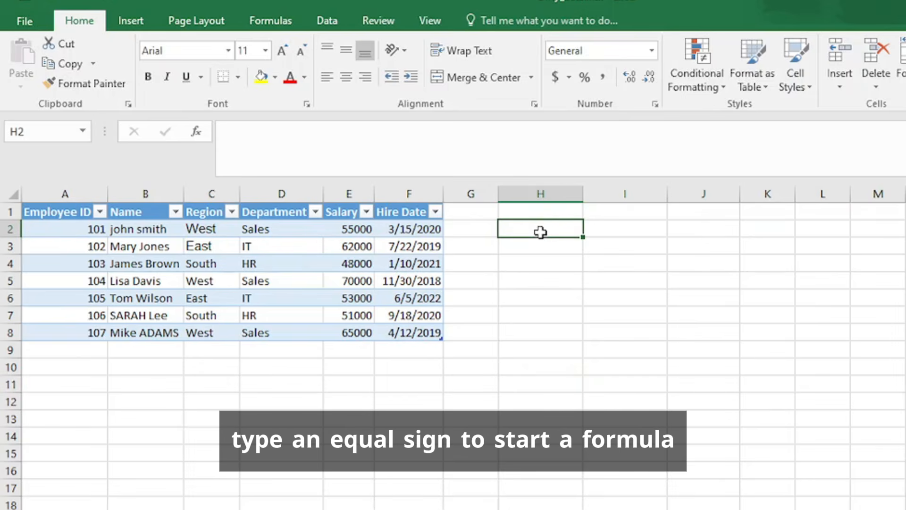
{"action": "type", "text": "="}
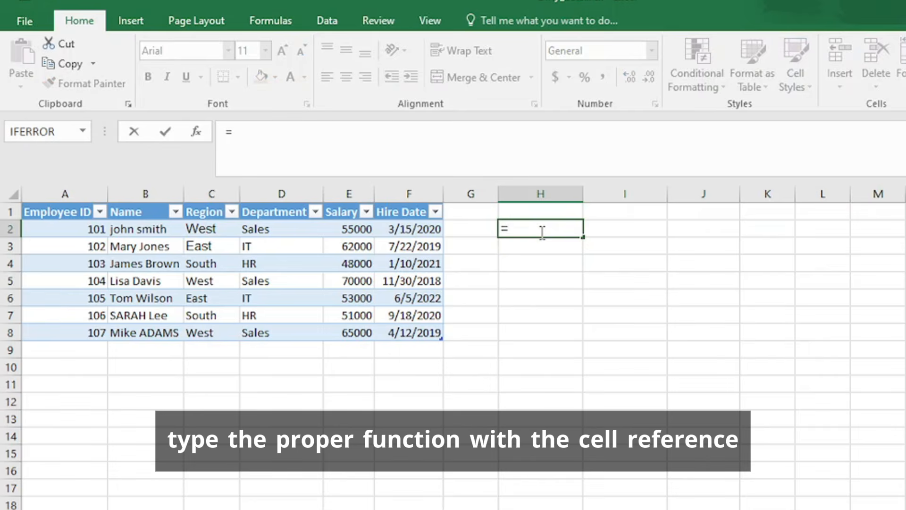
{"action": "type", "text": "pro"}
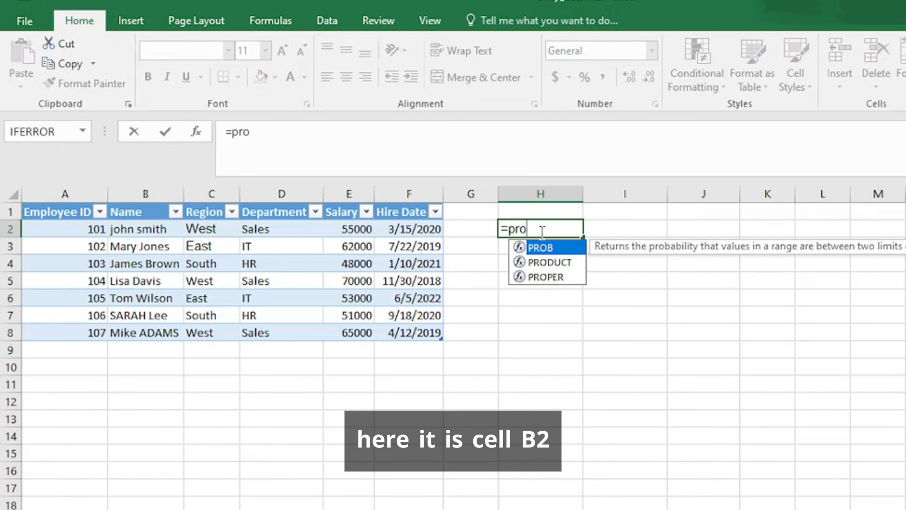
{"action": "key", "text": "Down"}
{"action": "key", "text": "Down"}
{"action": "key", "text": "Tab"}
{"action": "left_click", "coordinate": [142, 231]}
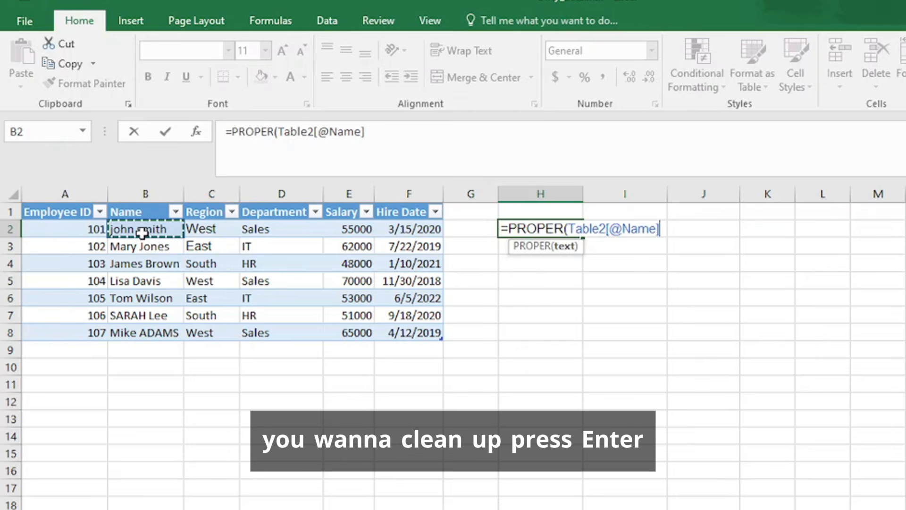
{"action": "type", "text": ")"}
{"action": "key", "text": "Return"}
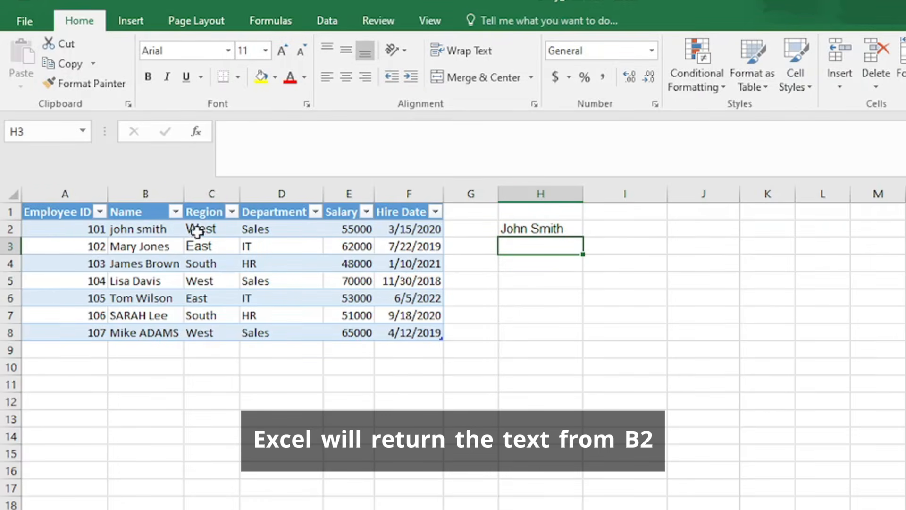
{"action": "left_click", "coordinate": [539, 229]}
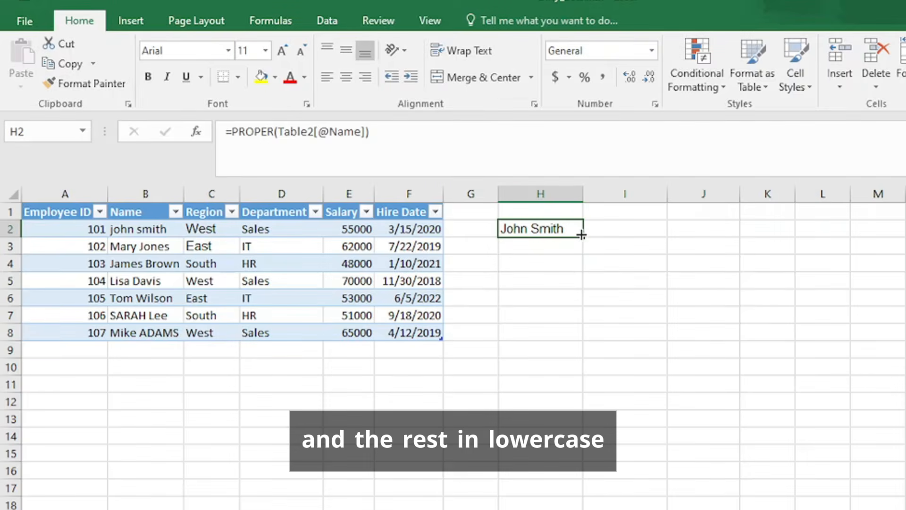
{"action": "left_click_drag", "start_coordinate": [584, 236], "coordinate": [587, 349]}
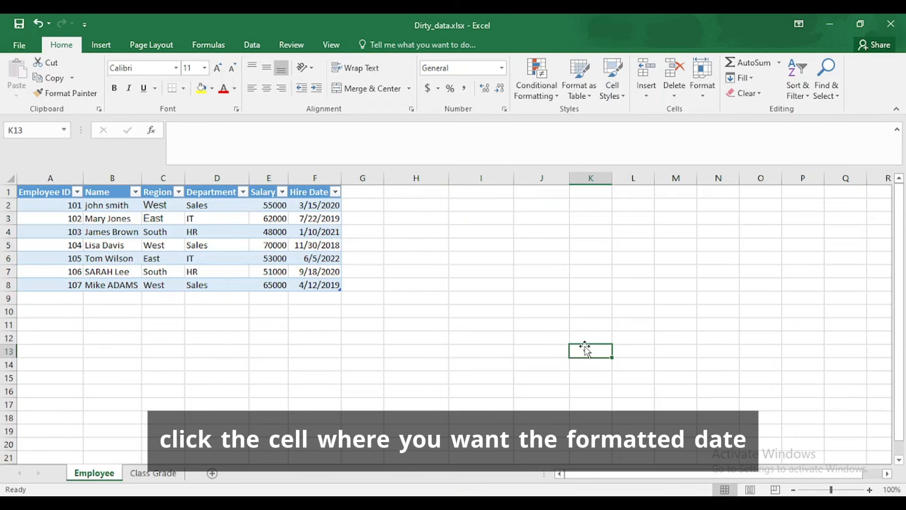
Enter a TEXT formula in H2 that formats the hire date in F2 as "mmm yyyy", and fill it down to the last employee row.
{"action": "left_click", "coordinate": [424, 206]}
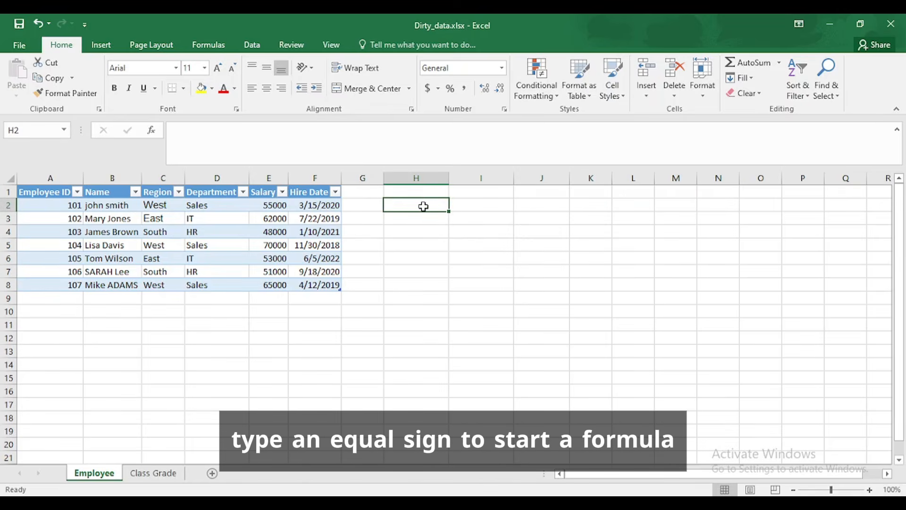
{"action": "type", "text": "="}
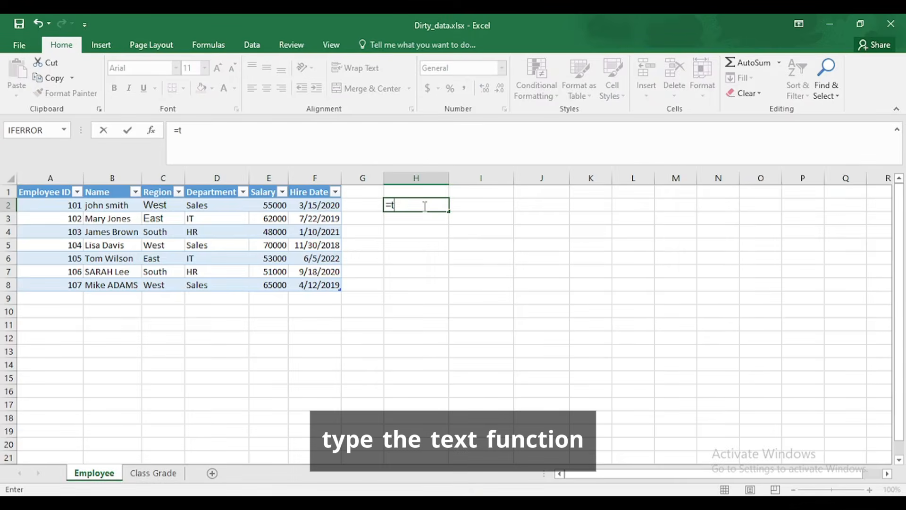
{"action": "type", "text": "tex"}
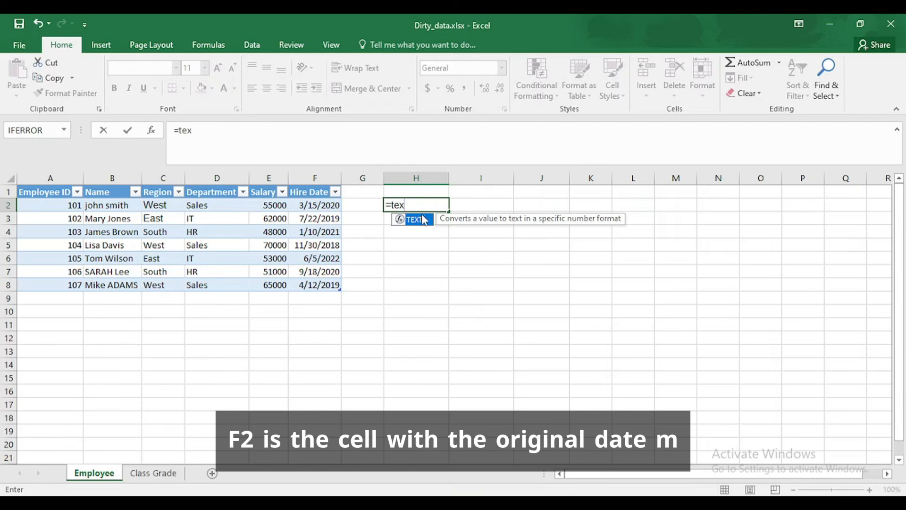
{"action": "double_click", "coordinate": [422, 225]}
{"action": "left_click", "coordinate": [307, 204]}
{"action": "type", "text": ",\"mmm"}
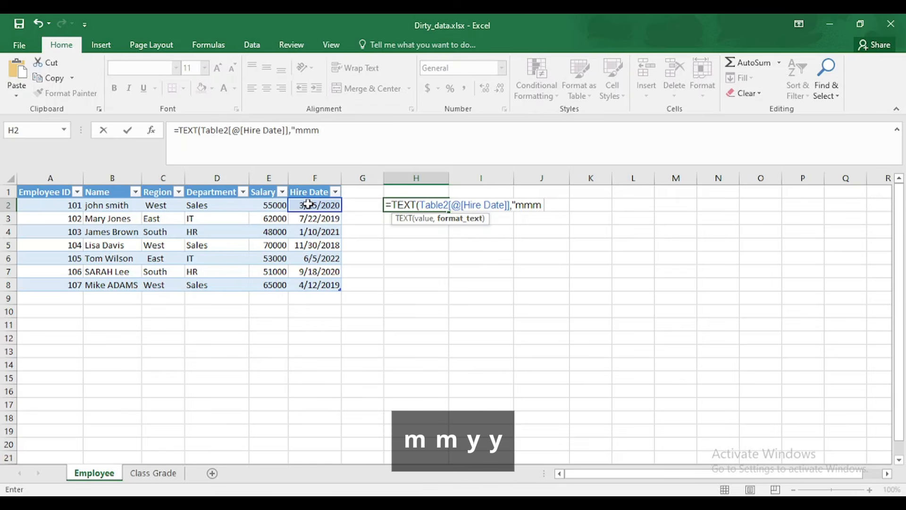
{"action": "type", "text": " yyy"}
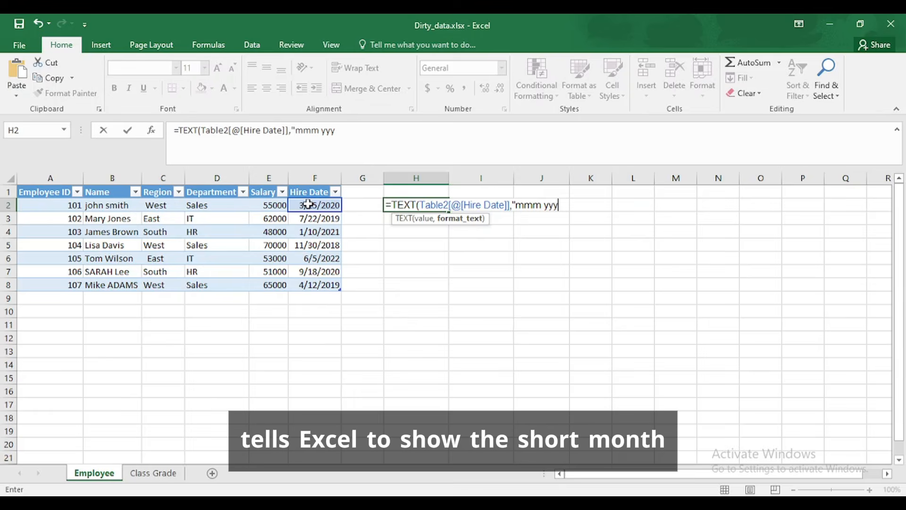
{"action": "type", "text": "y\""}
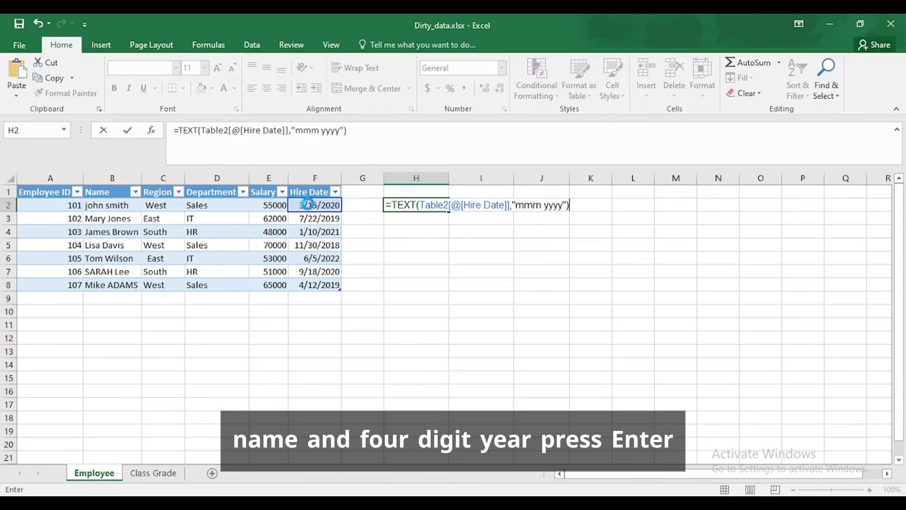
{"action": "key", "text": "Return"}
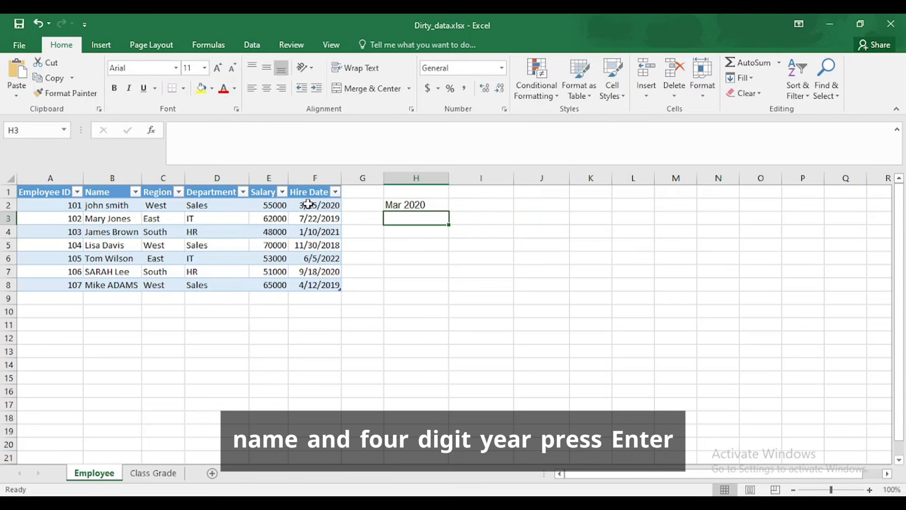
{"action": "left_click", "coordinate": [420, 205]}
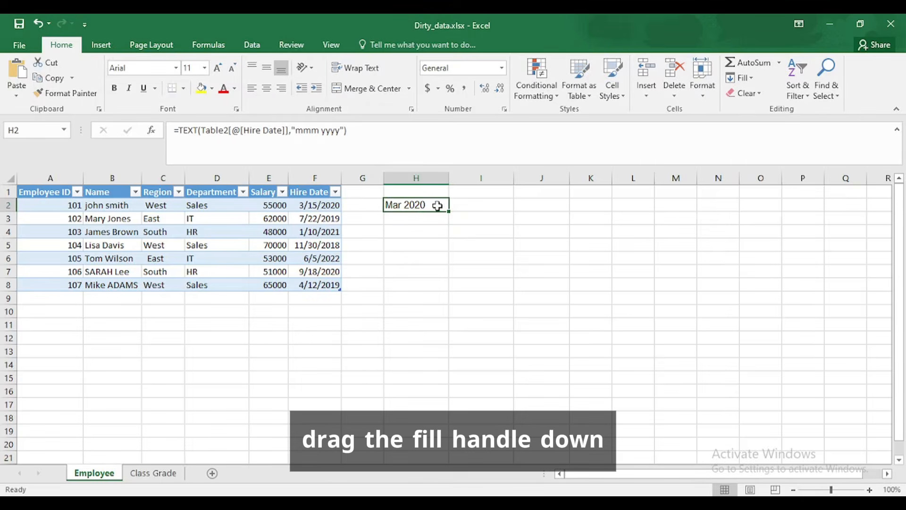
{"action": "left_click_drag", "start_coordinate": [451, 213], "coordinate": [442, 295]}
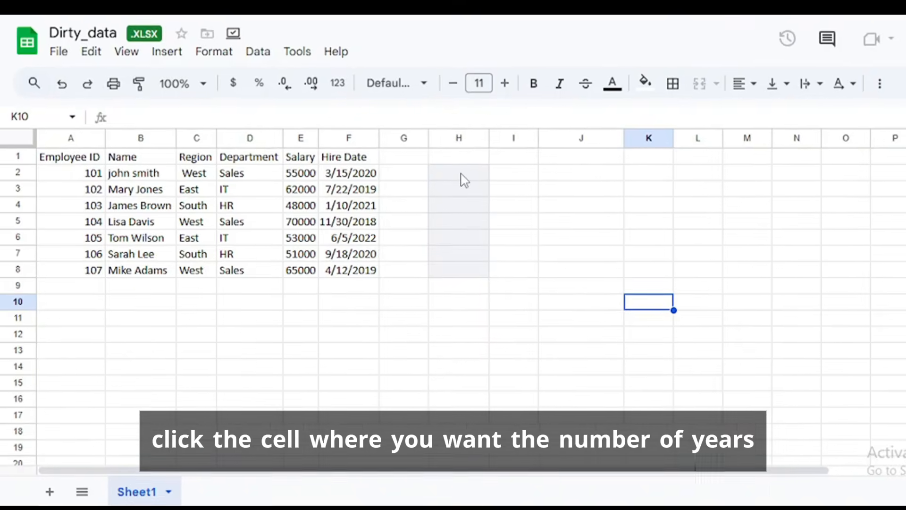
In the Google Sheets Dirty_data file, enter =DATEDIF(F2,TODAY(),"Y") in H2 and fill it down to H8.
{"action": "left_click", "coordinate": [439, 176]}
{"action": "type", "text": "="}
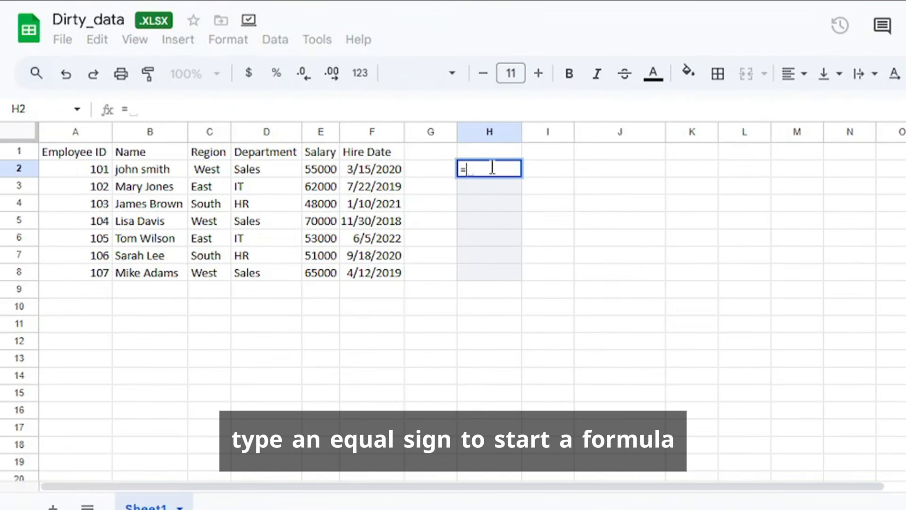
{"action": "type", "text": "d"}
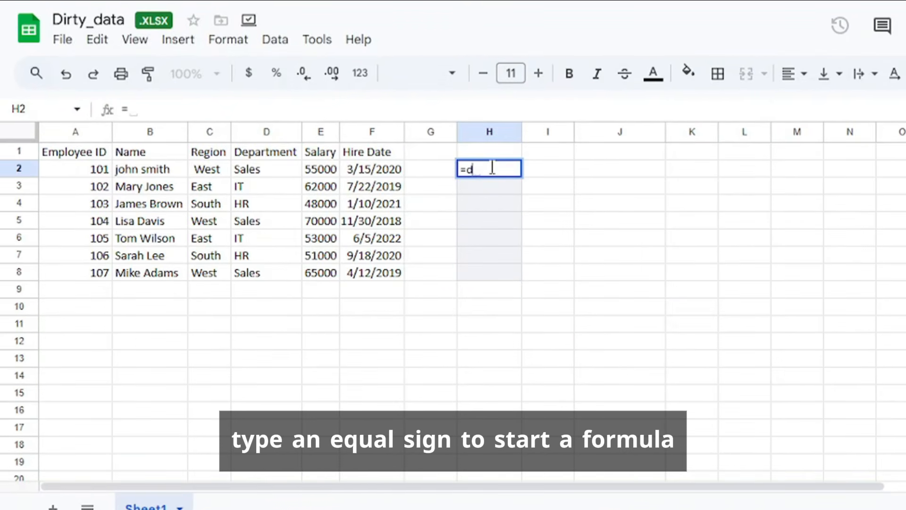
{"action": "type", "text": "ate"}
{"action": "left_click", "coordinate": [512, 232]}
{"action": "left_click", "coordinate": [380, 171]}
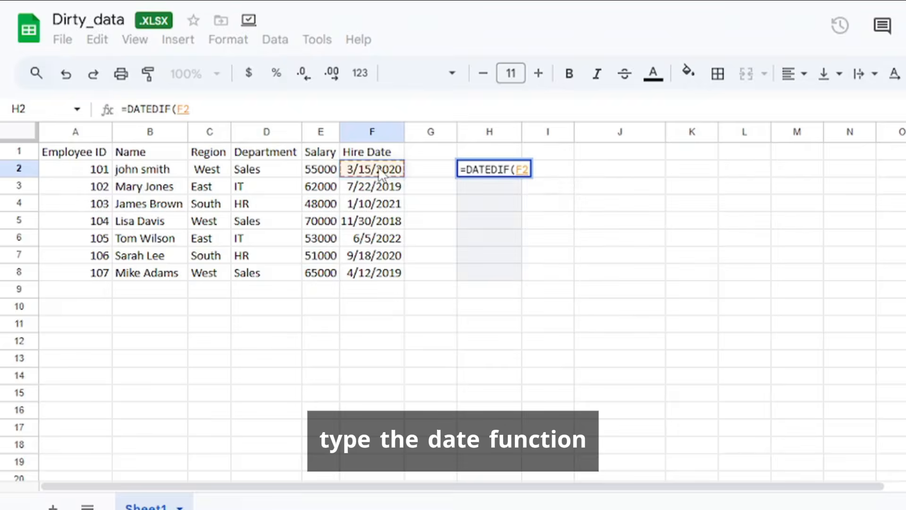
{"action": "type", "text": ",to"}
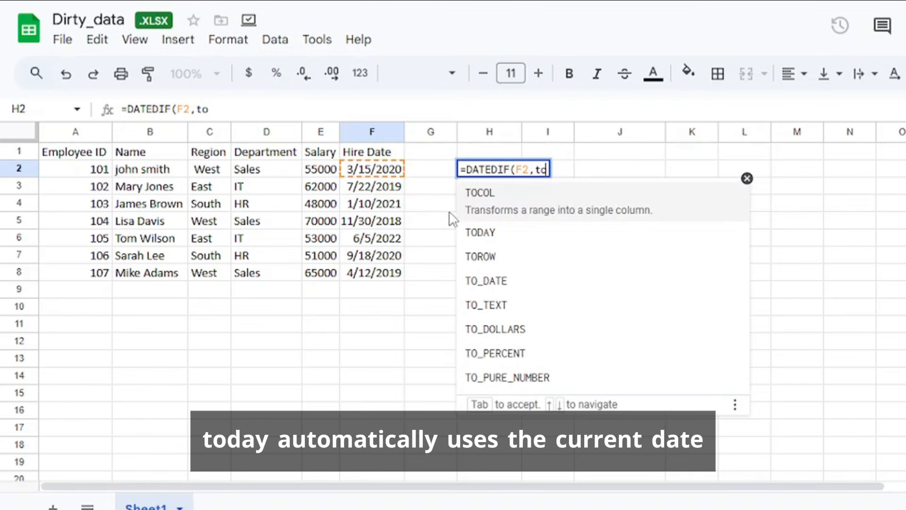
{"action": "left_click", "coordinate": [501, 233]}
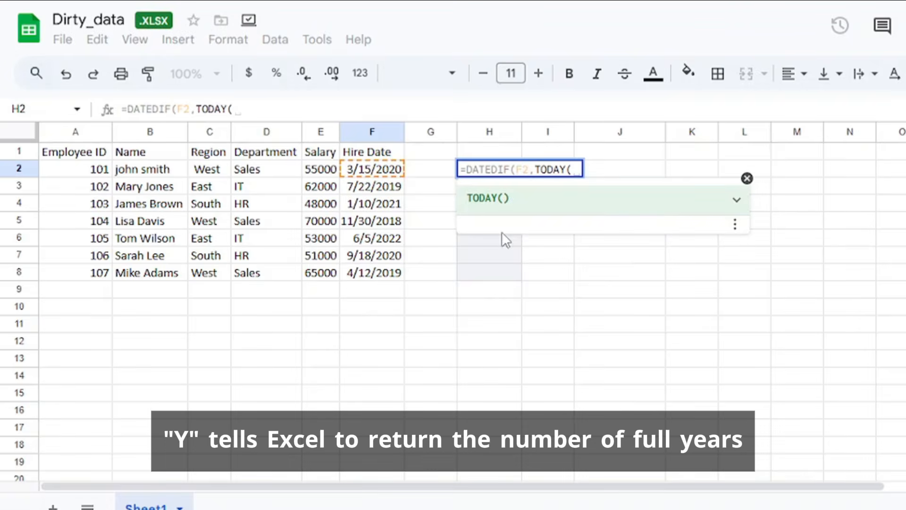
{"action": "type", "text": "),\"Y\")"}
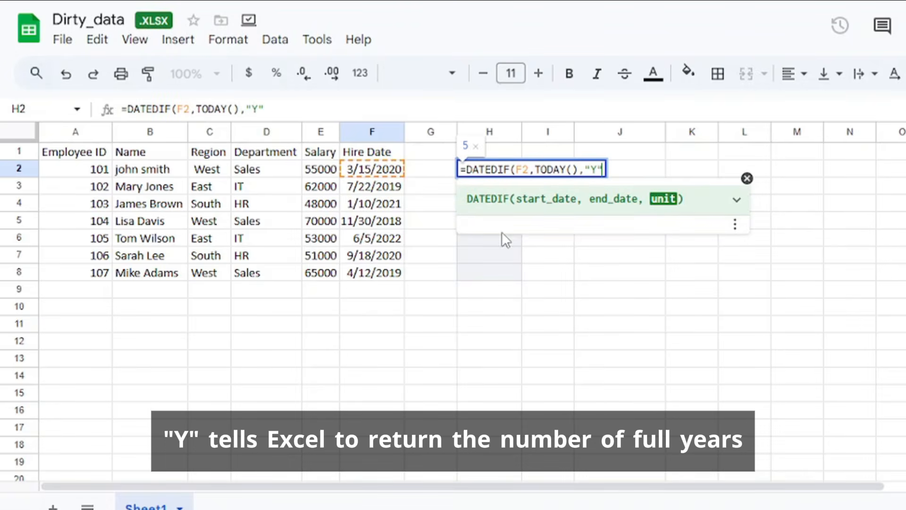
{"action": "key", "text": "Return"}
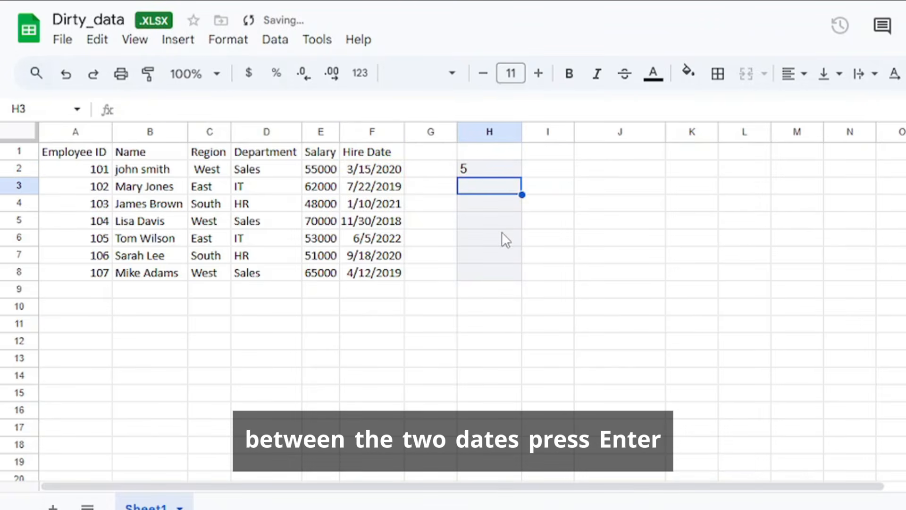
{"action": "left_click", "coordinate": [503, 170]}
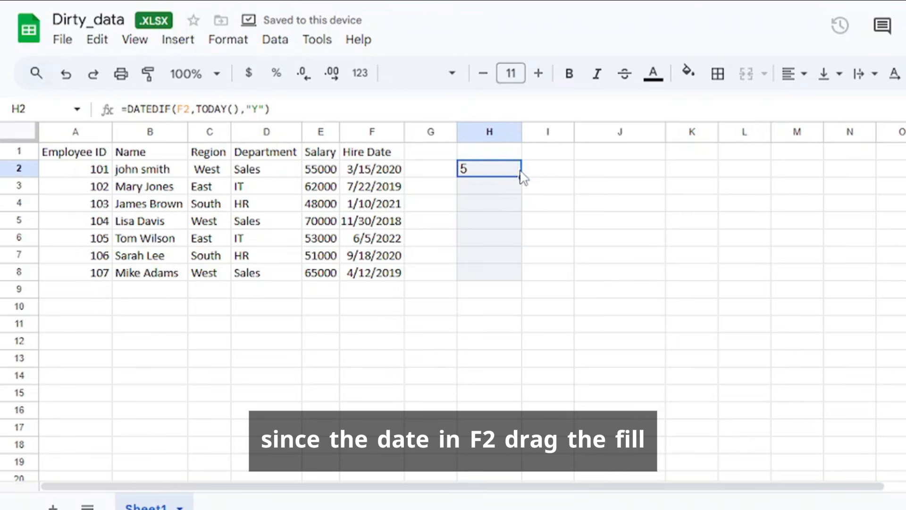
{"action": "left_click_drag", "start_coordinate": [522, 176], "coordinate": [520, 280]}
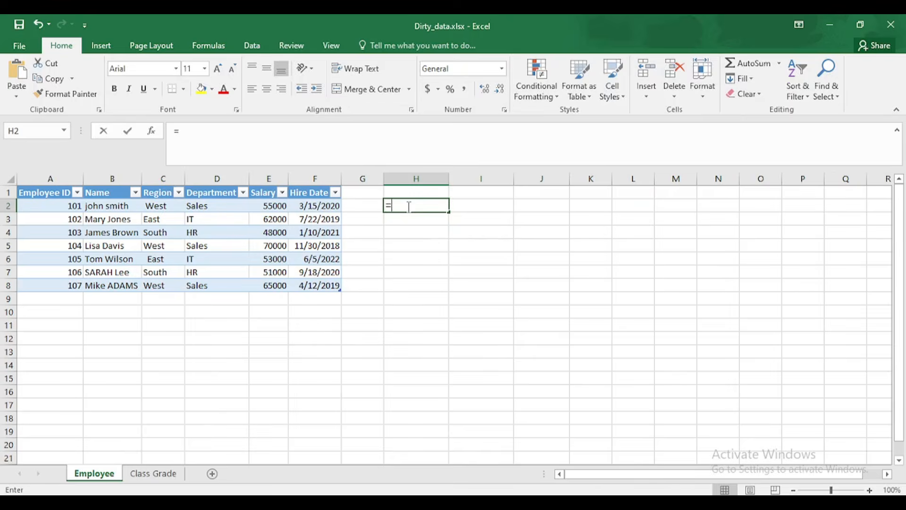
In the Excel Dirty_data workbook, enter a SUM formula in H2 for the salaries in E2:E8.
{"action": "type", "text": "=sum("}
{"action": "left_click_drag", "start_coordinate": [269, 205], "coordinate": [279, 288]}
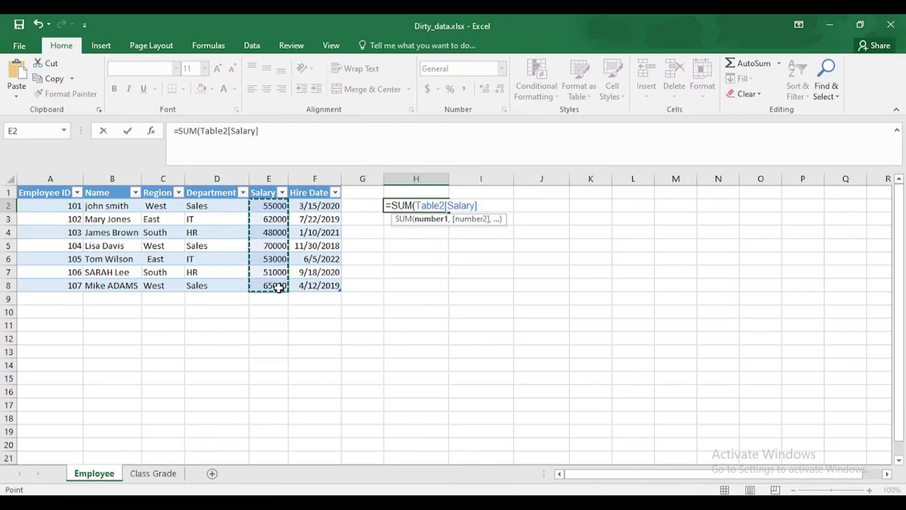
{"action": "key", "text": "Return"}
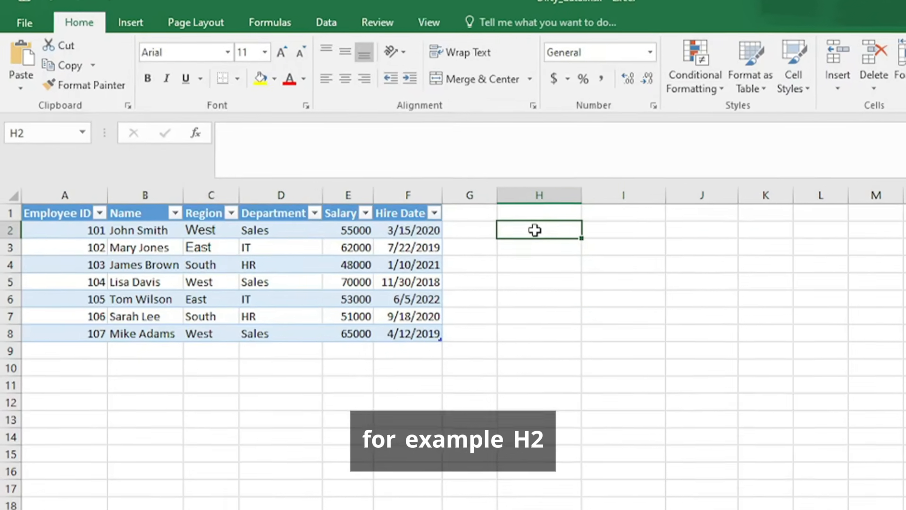
Enter a SUMIFS formula in H2 that sums salaries E2:E8 where region C2:C8 is "West" and department D2:D8 is "Sales".
{"action": "type", "text": "="}
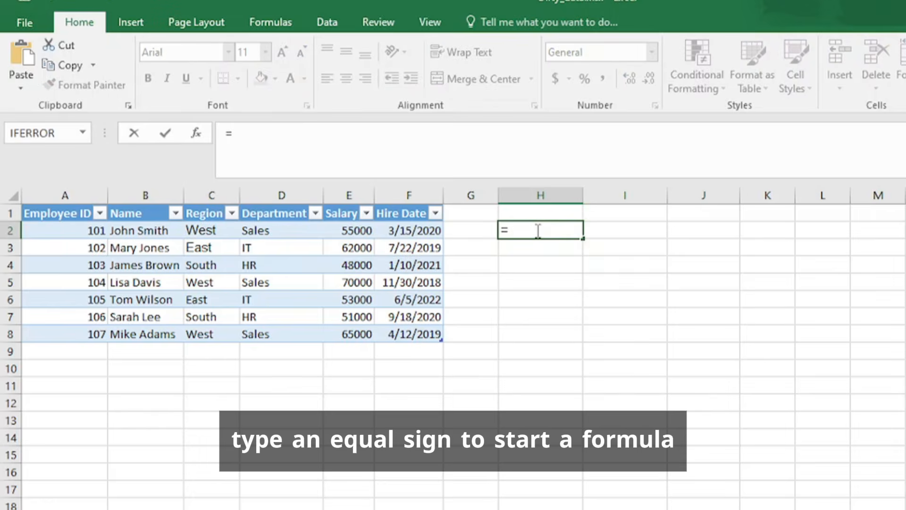
{"action": "type", "text": "sum"}
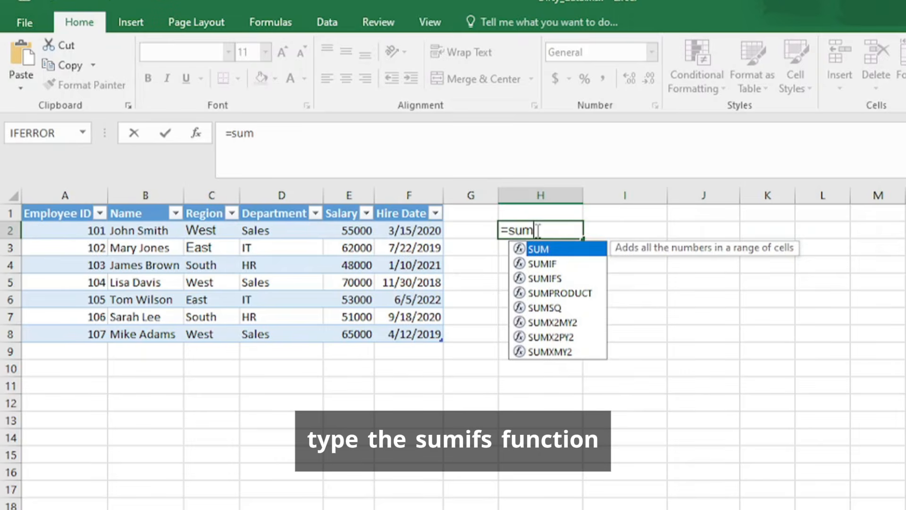
{"action": "left_click", "coordinate": [548, 275]}
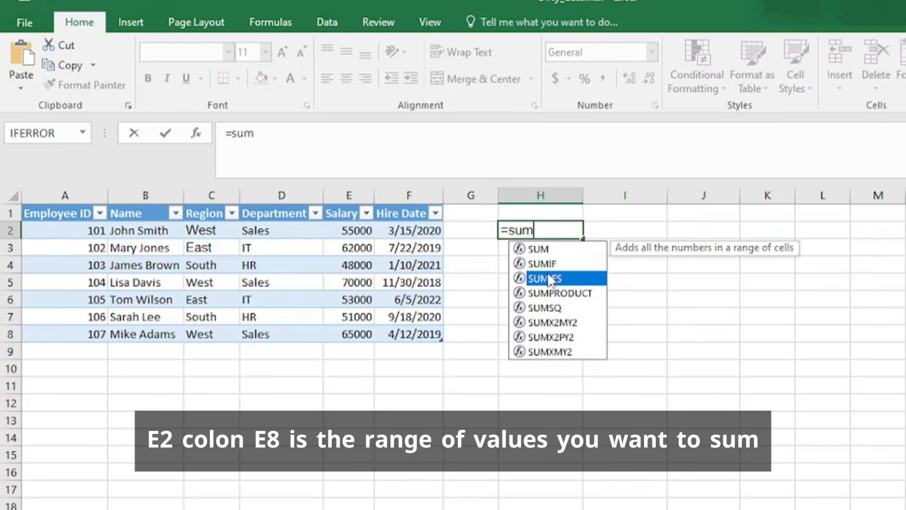
{"action": "double_click", "coordinate": [548, 276]}
{"action": "type", "text": "e2"}
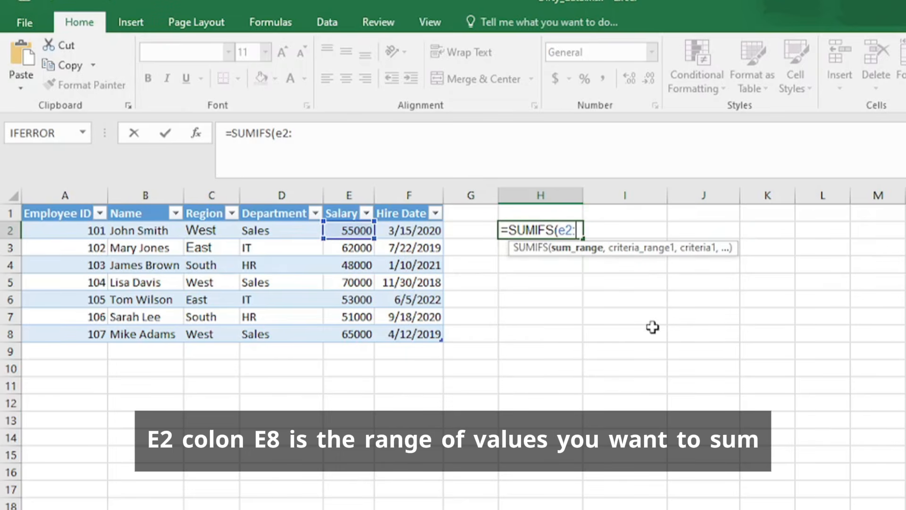
{"action": "type", "text": ":e8,c2"}
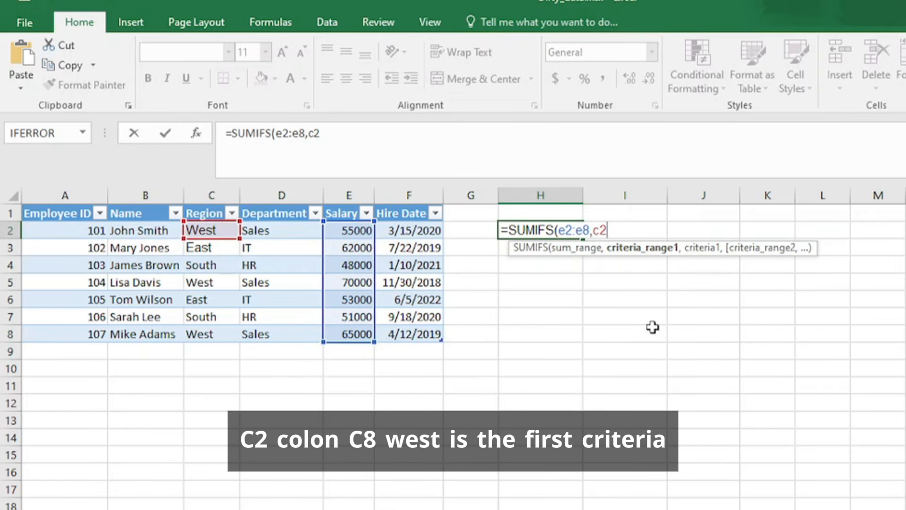
{"action": "type", "text": ":c"}
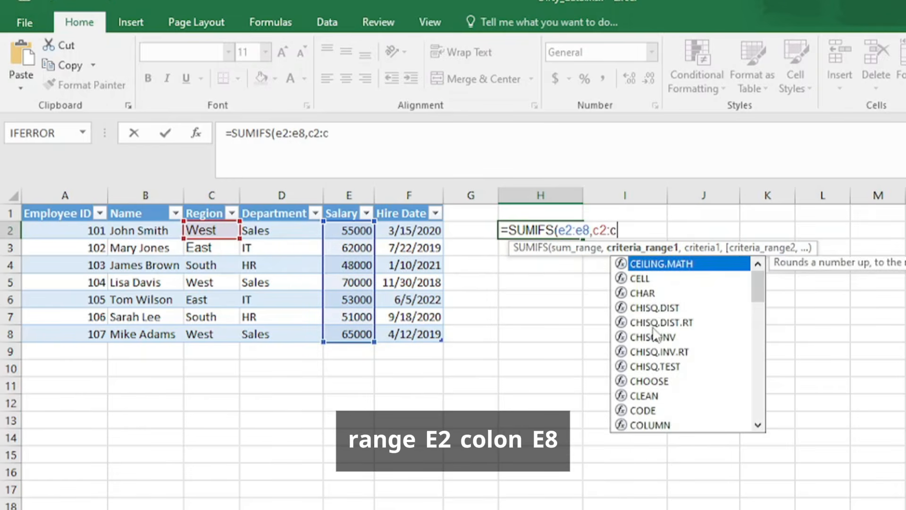
{"action": "type", "text": "8,\"West\","}
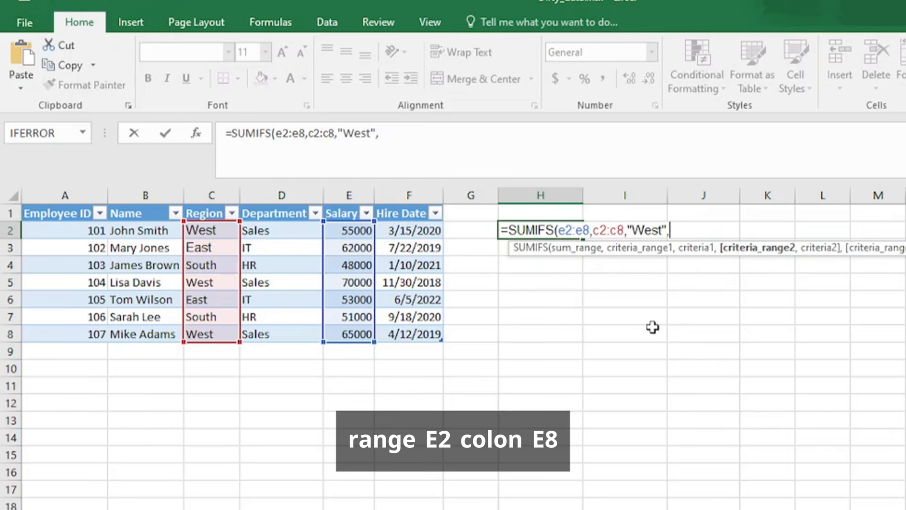
{"action": "type", "text": "d2:"}
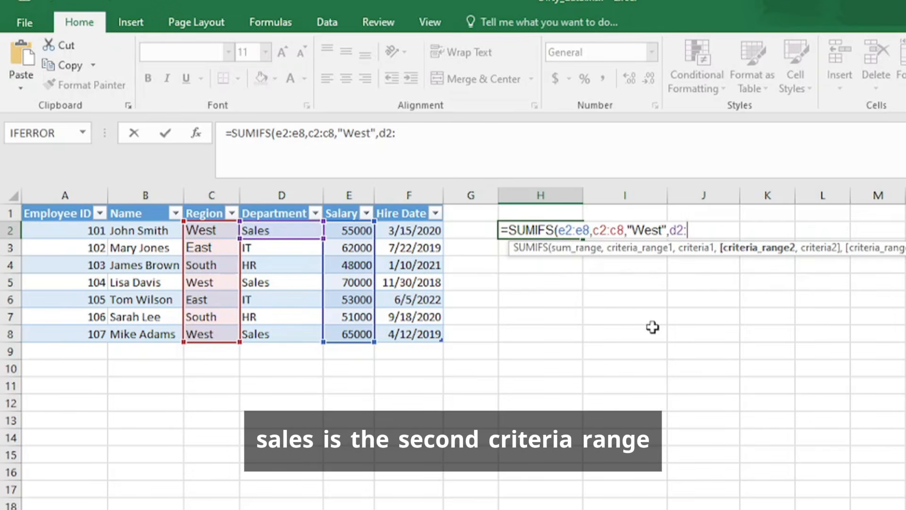
{"action": "type", "text": "d8,\"Sales\""}
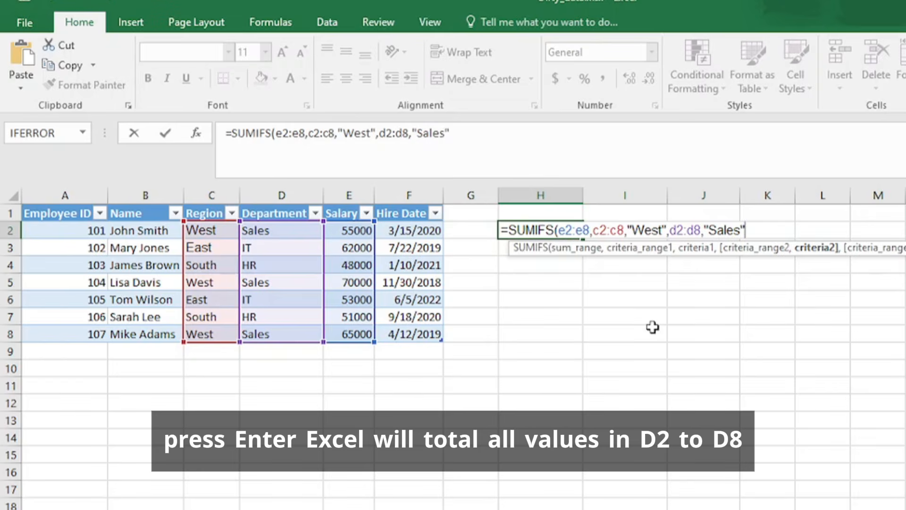
{"action": "type", "text": ")"}
{"action": "key", "text": "Return"}
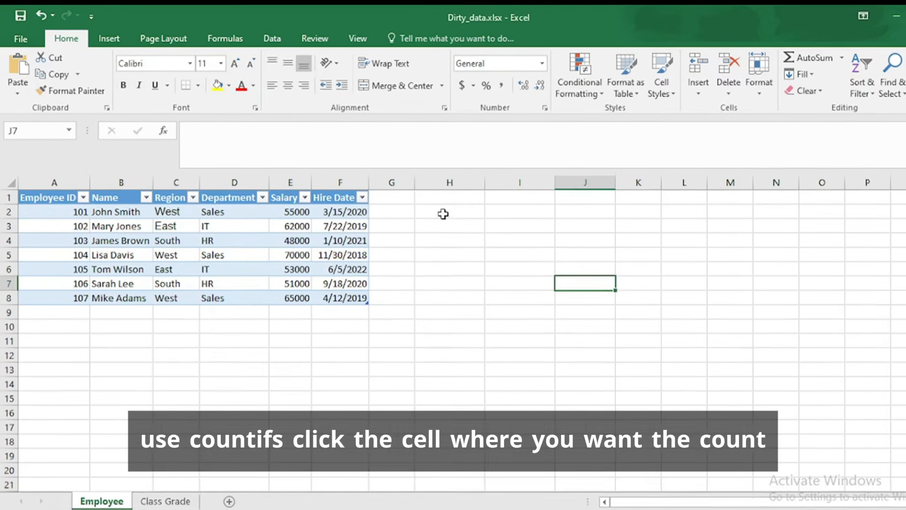
Enter a COUNTIFS formula in H2 that counts the rows in C2:C8 whose region is "South".
{"action": "left_click", "coordinate": [411, 207]}
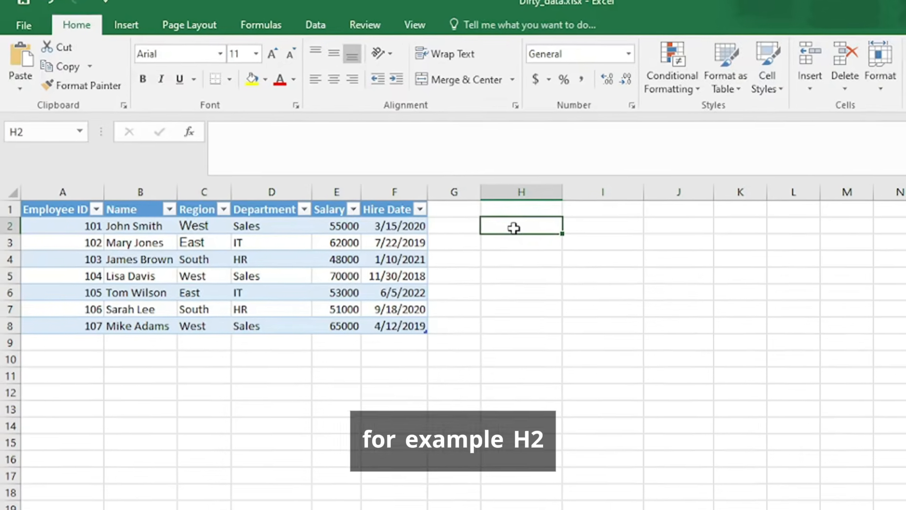
{"action": "double_click", "coordinate": [479, 220]}
{"action": "type", "text": "="}
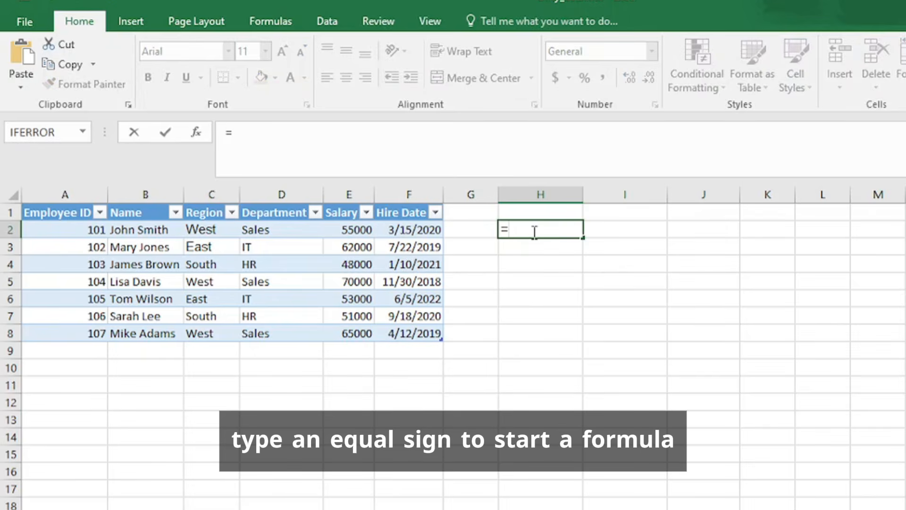
{"action": "type", "text": "count"}
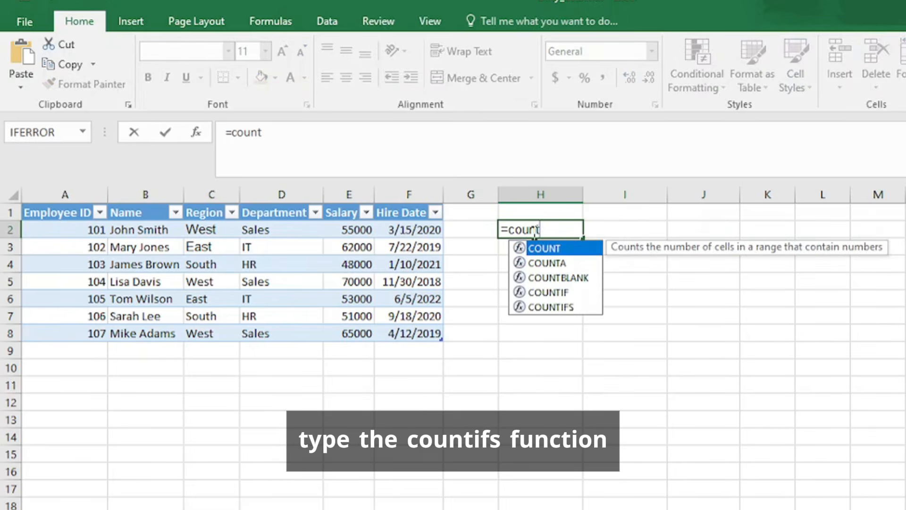
{"action": "double_click", "coordinate": [564, 307]}
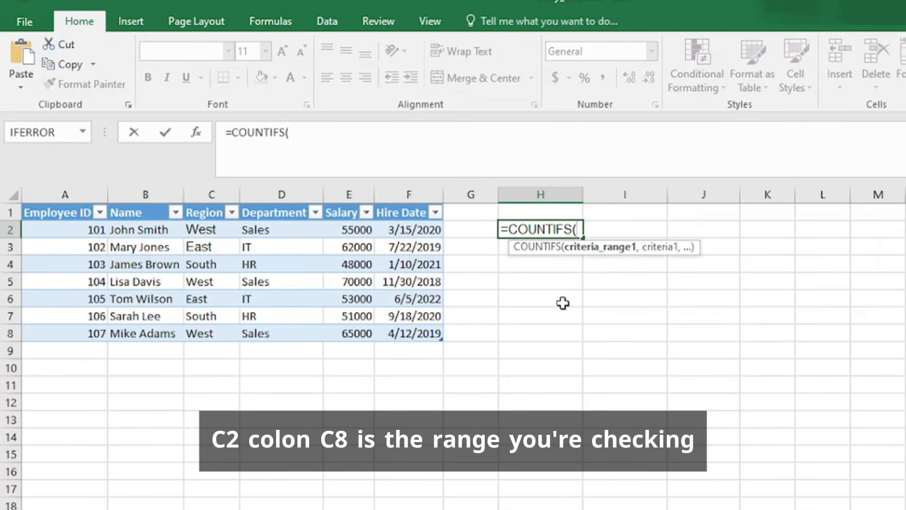
{"action": "type", "text": "c"}
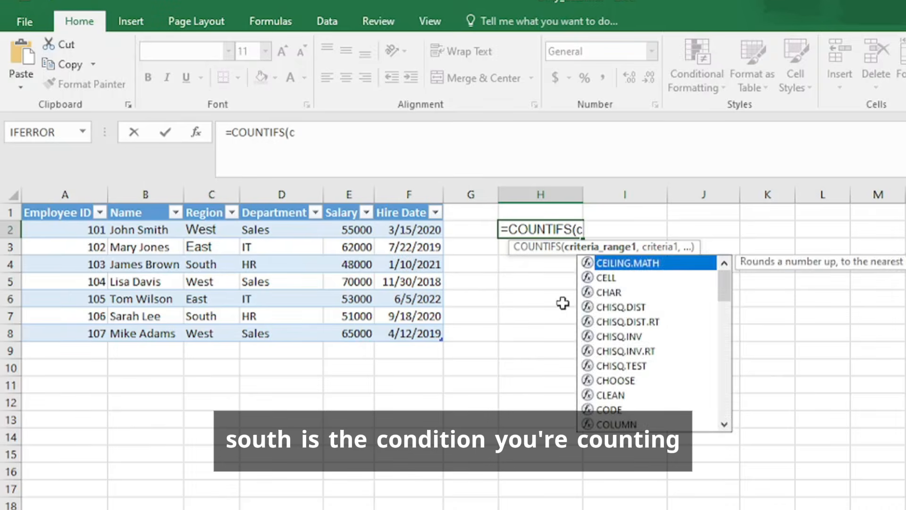
{"action": "type", "text": "2:"}
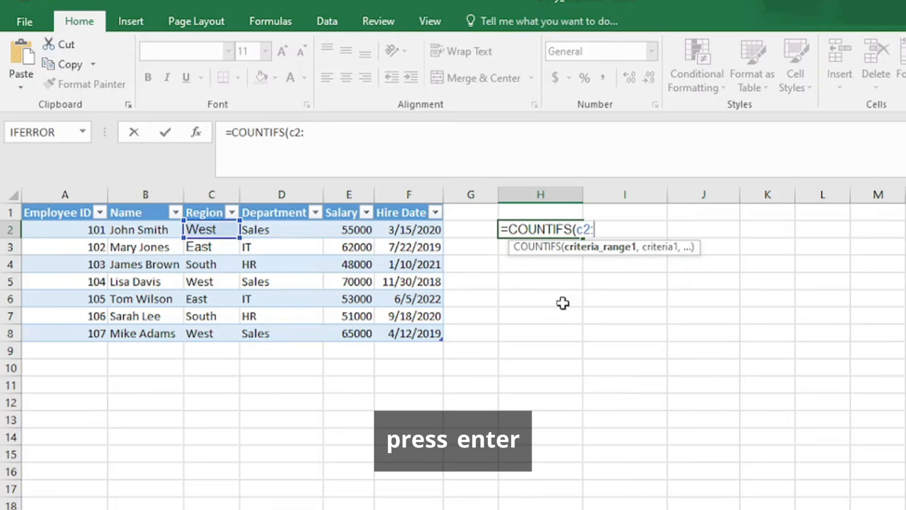
{"action": "type", "text": "c"}
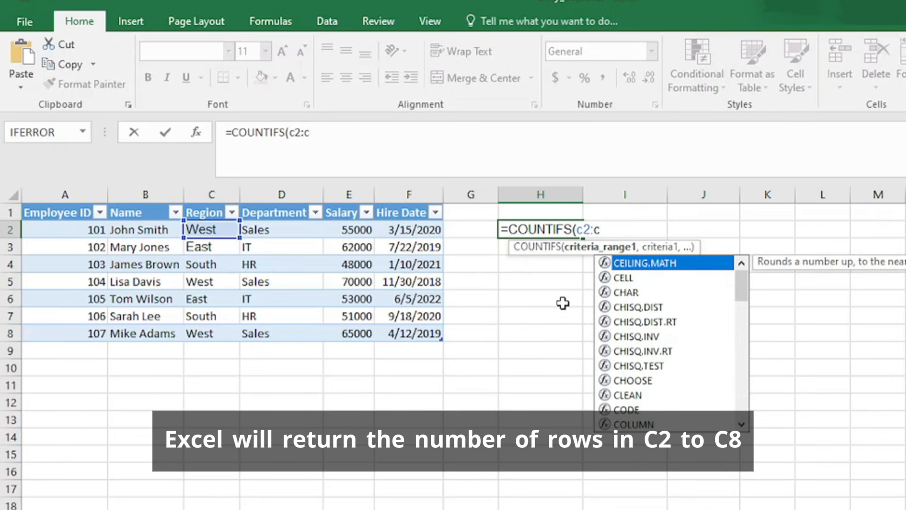
{"action": "type", "text": "8,\"South\")"}
{"action": "key", "text": "Return"}
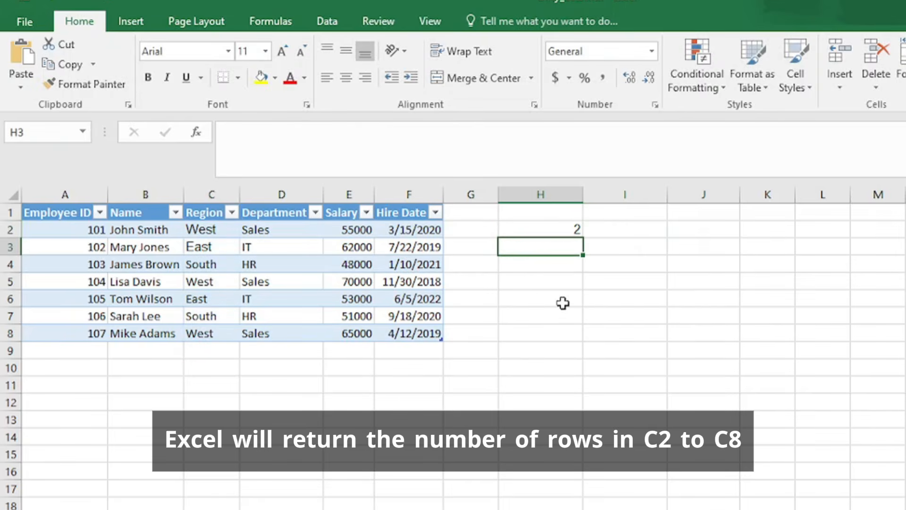